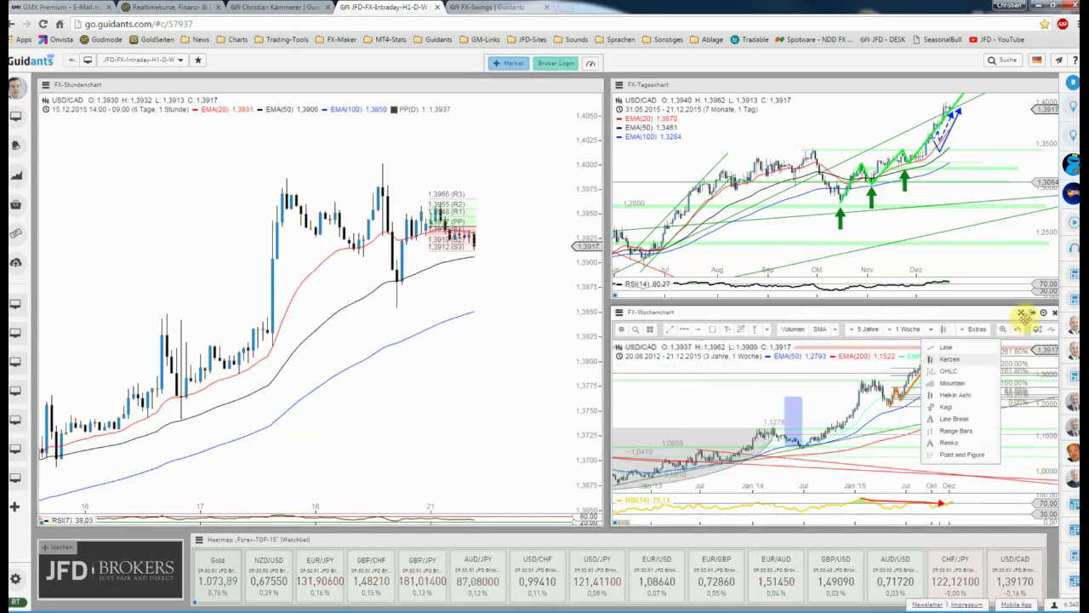
Maximise the weekly USD/CAD chart, frame the recent candles and stretch the price scale.
{"action": "left_click", "coordinate": [1018, 315]}
{"action": "scroll", "coordinate": [854, 323], "scroll_direction": "down", "scroll_amount": 1}
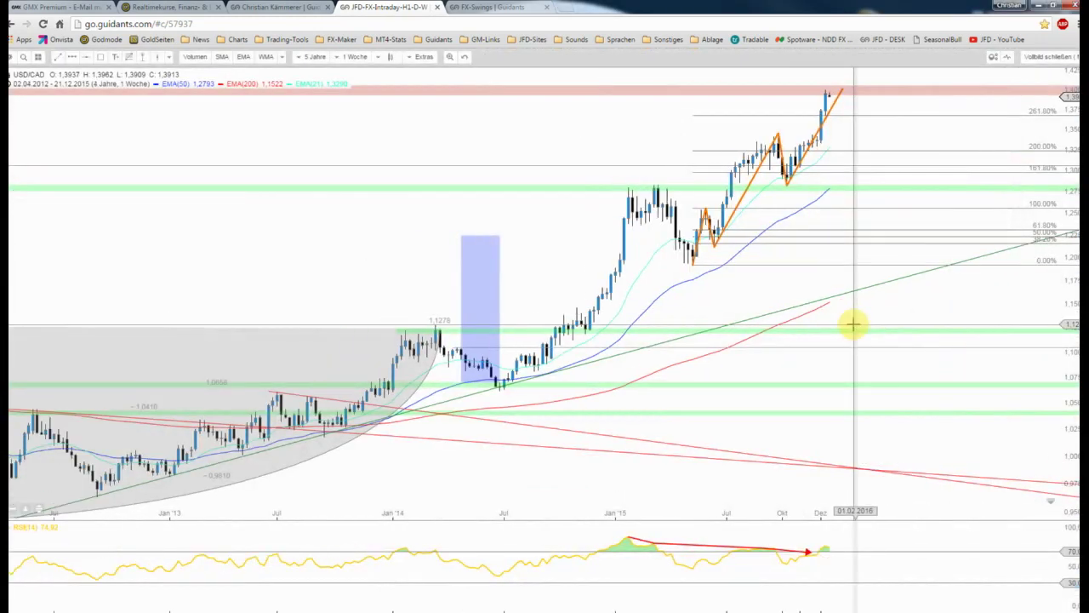
{"action": "scroll", "coordinate": [854, 323], "scroll_direction": "down", "scroll_amount": 1}
{"action": "scroll", "coordinate": [853, 323], "scroll_direction": "up", "scroll_amount": 2}
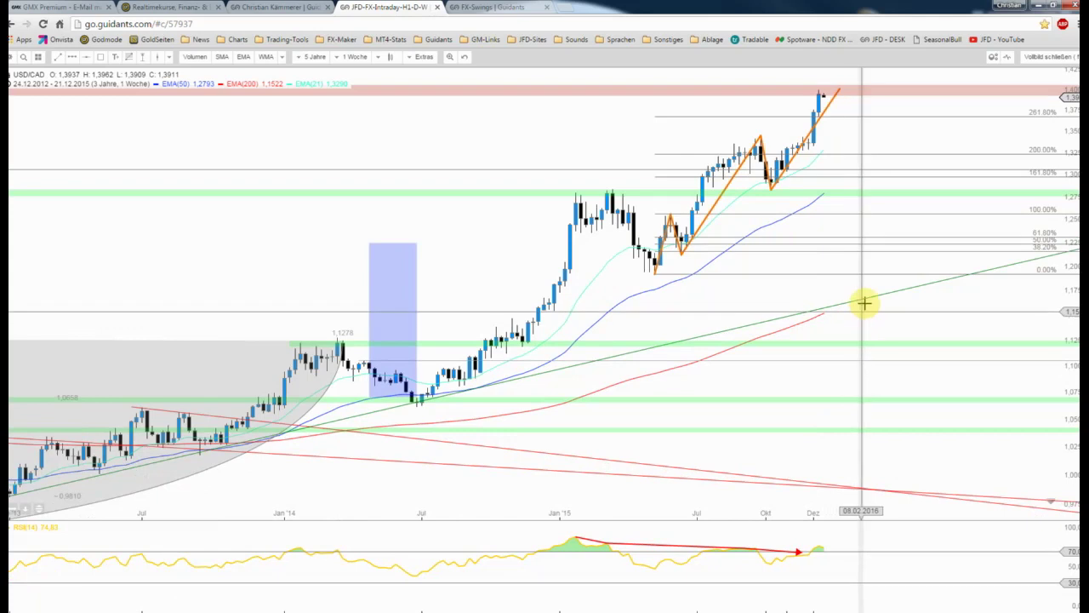
{"action": "scroll", "coordinate": [813, 318], "scroll_direction": "up", "scroll_amount": 1}
{"action": "left_click_drag", "start_coordinate": [813, 317], "coordinate": [807, 344]}
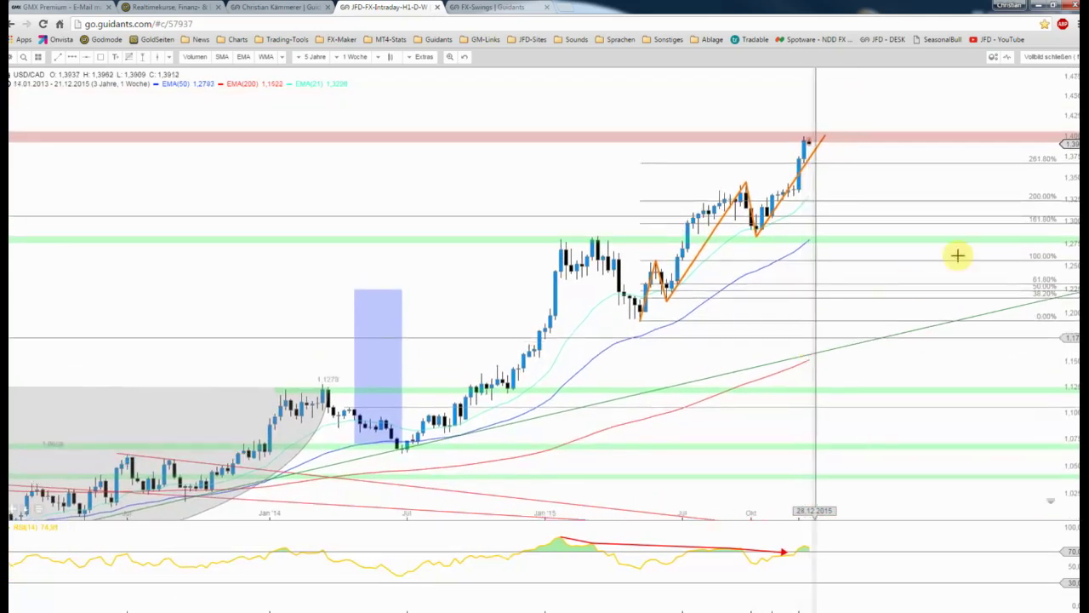
{"action": "left_click_drag", "start_coordinate": [1070, 228], "coordinate": [1060, 163]}
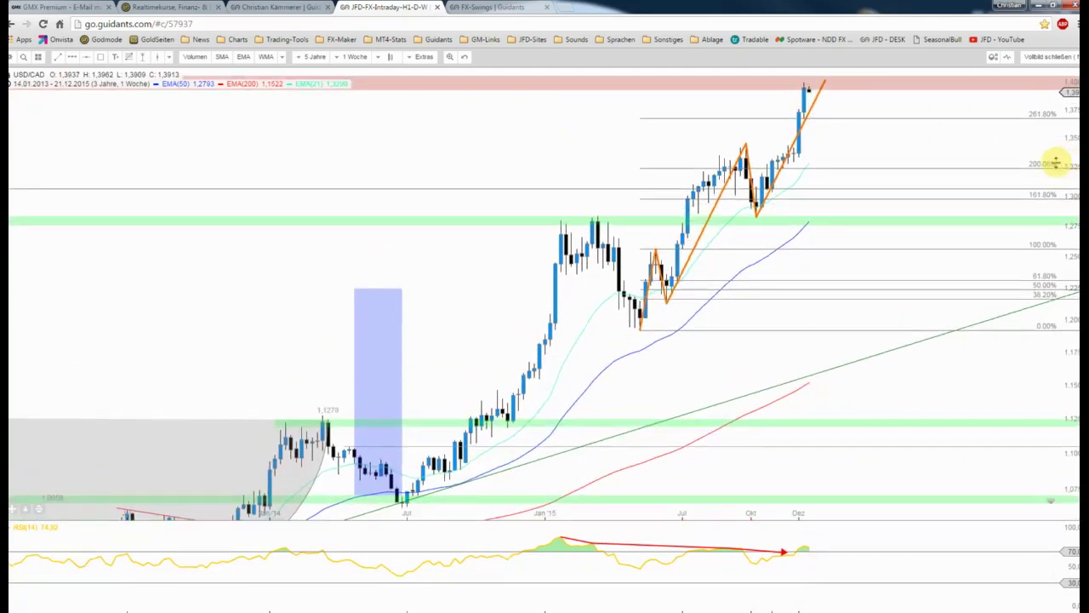
Zoom out and compress the price scale to show a wider range of weekly history.
{"action": "scroll", "coordinate": [960, 183], "scroll_direction": "down", "scroll_amount": 1}
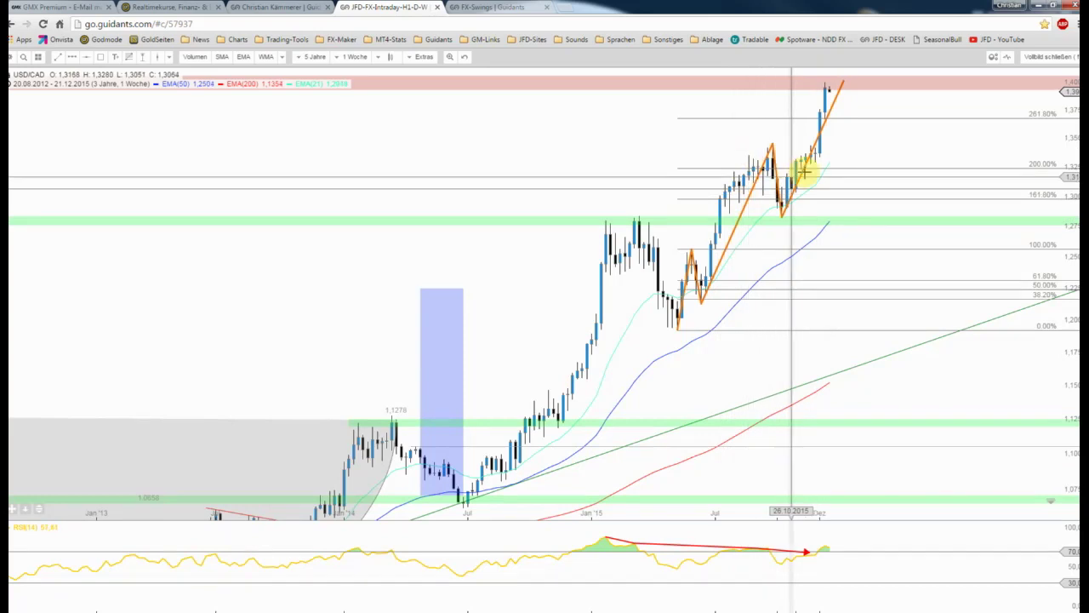
{"action": "scroll", "coordinate": [861, 158], "scroll_direction": "down", "scroll_amount": 2}
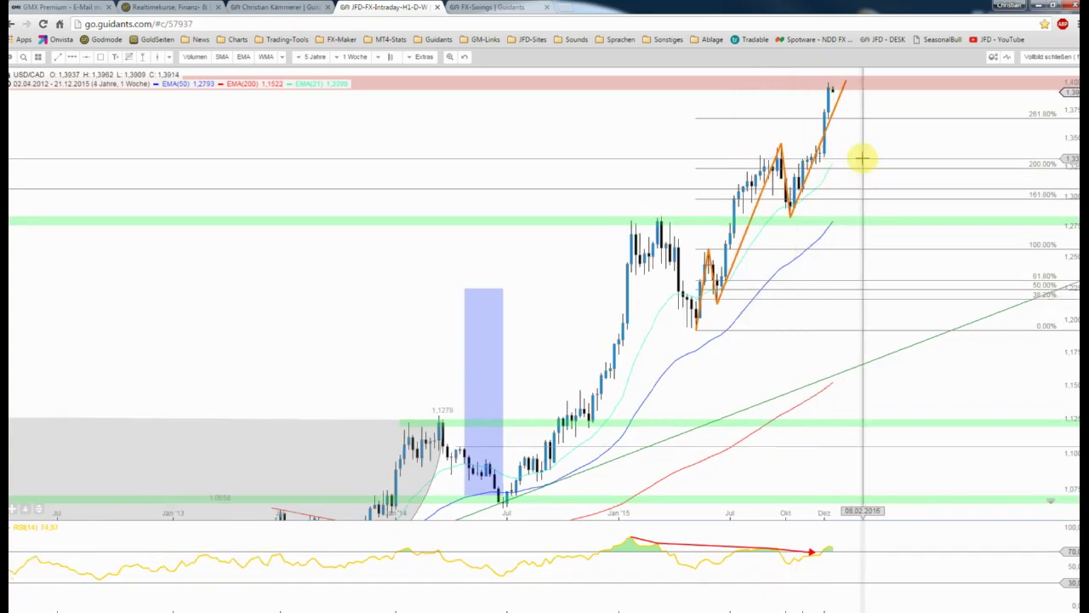
{"action": "scroll", "coordinate": [861, 158], "scroll_direction": "down", "scroll_amount": 2}
{"action": "scroll", "coordinate": [861, 158], "scroll_direction": "down", "scroll_amount": 2}
{"action": "scroll", "coordinate": [861, 158], "scroll_direction": "down", "scroll_amount": 2}
{"action": "scroll", "coordinate": [861, 156], "scroll_direction": "down", "scroll_amount": 2}
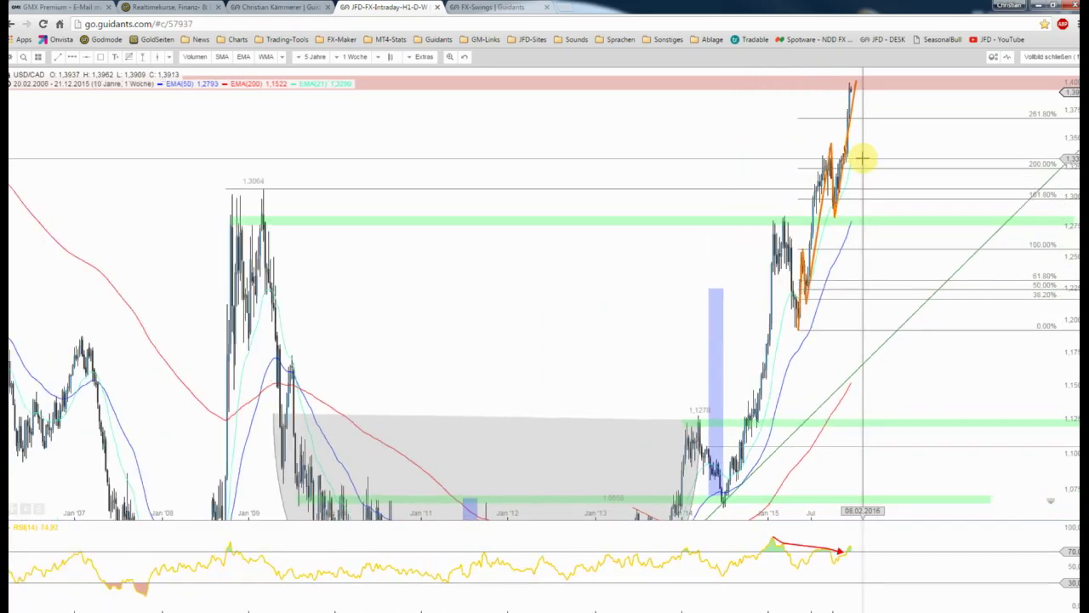
{"action": "scroll", "coordinate": [863, 153], "scroll_direction": "down", "scroll_amount": 2}
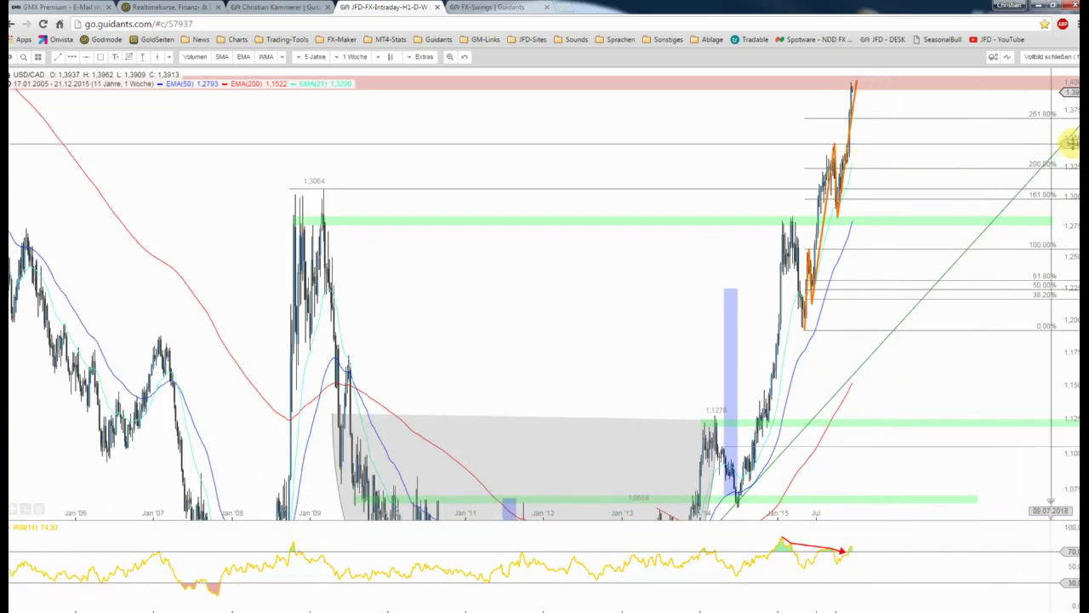
{"action": "left_click_drag", "start_coordinate": [1063, 141], "coordinate": [1063, 178]}
{"action": "scroll", "coordinate": [689, 192], "scroll_direction": "down", "scroll_amount": 1}
{"action": "scroll", "coordinate": [689, 193], "scroll_direction": "down", "scroll_amount": 1}
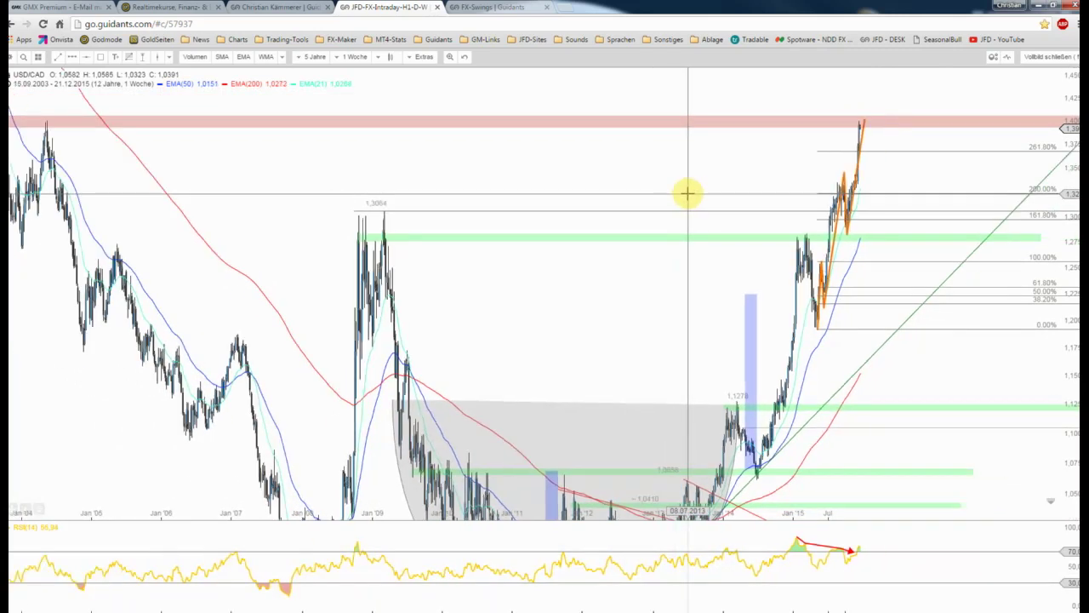
{"action": "scroll", "coordinate": [686, 182], "scroll_direction": "down", "scroll_amount": 1}
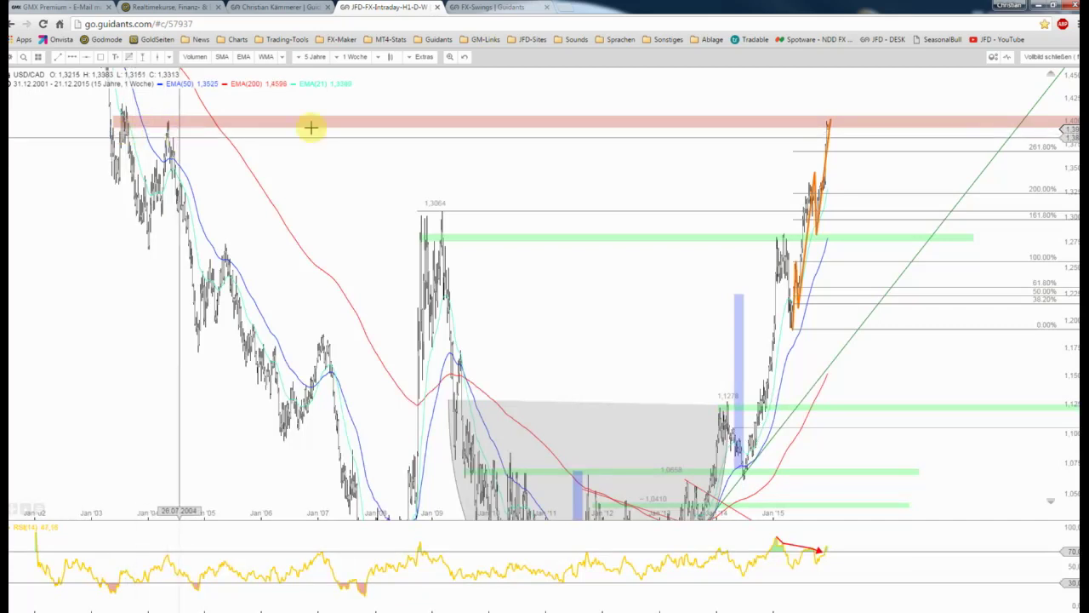
Zoom back in to September 2013–December 2015 and enlarge the RSI pane.
{"action": "scroll", "coordinate": [847, 134], "scroll_direction": "up", "scroll_amount": 2}
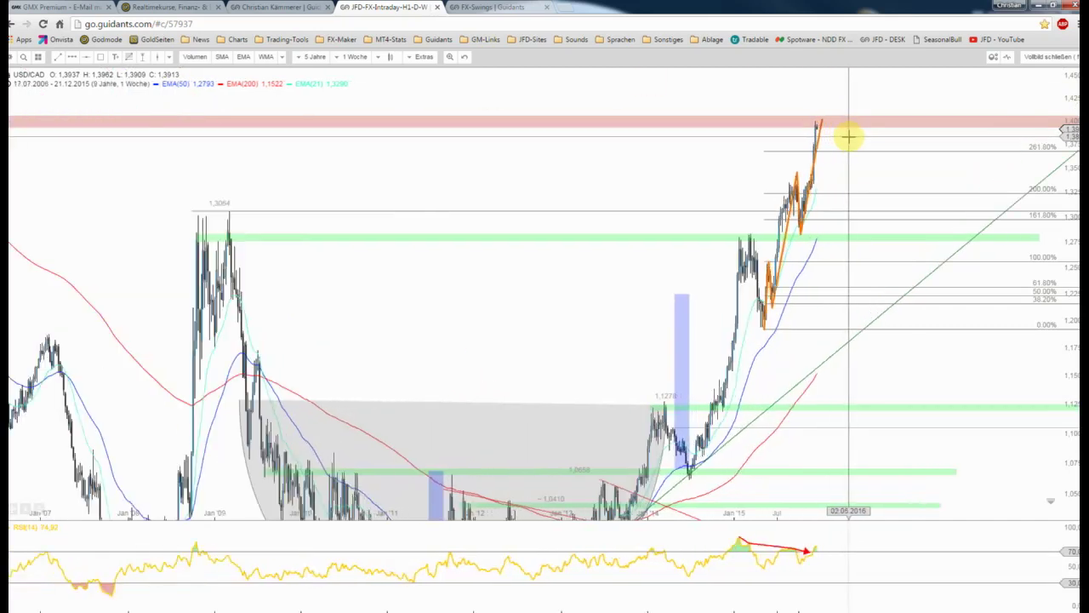
{"action": "scroll", "coordinate": [848, 136], "scroll_direction": "up", "scroll_amount": 2}
{"action": "scroll", "coordinate": [844, 138], "scroll_direction": "up", "scroll_amount": 2}
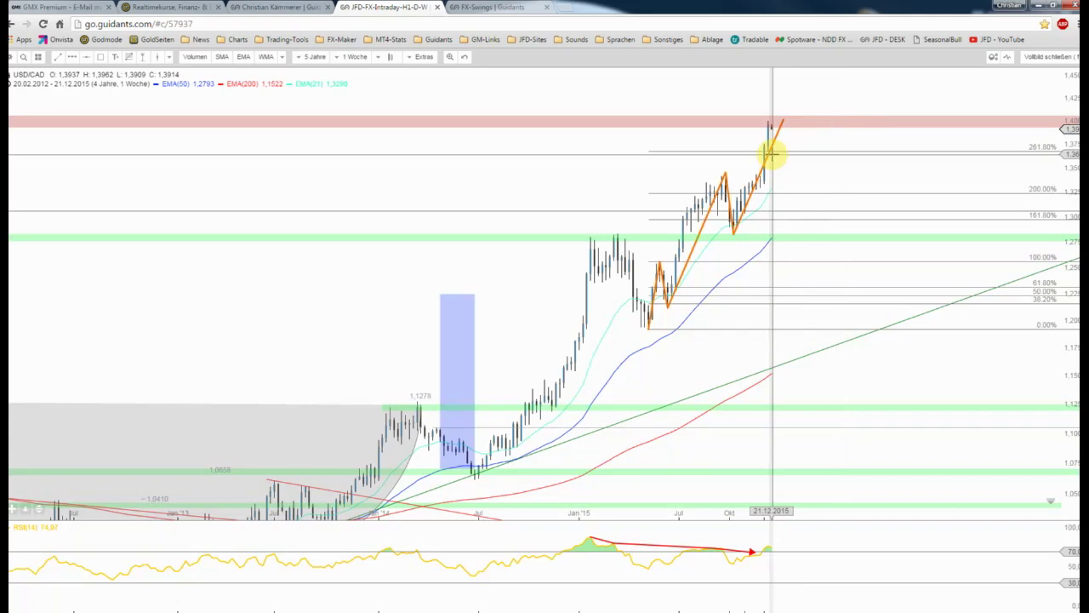
{"action": "scroll", "coordinate": [772, 155], "scroll_direction": "up", "scroll_amount": 1}
{"action": "scroll", "coordinate": [773, 155], "scroll_direction": "up", "scroll_amount": 1}
{"action": "scroll", "coordinate": [772, 154], "scroll_direction": "up", "scroll_amount": 1}
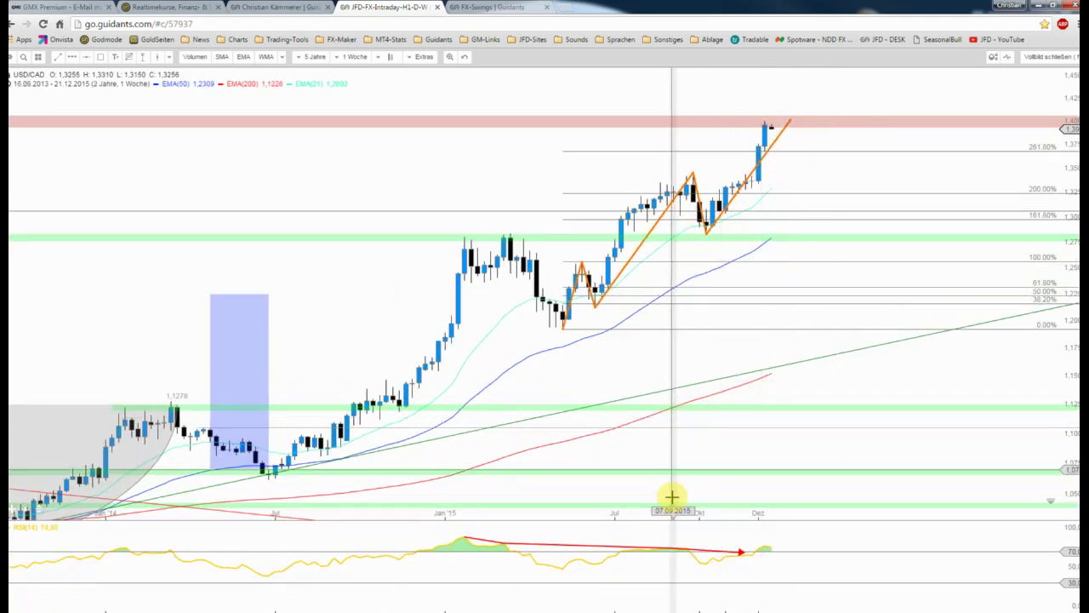
{"action": "left_click_drag", "start_coordinate": [671, 520], "coordinate": [661, 343]}
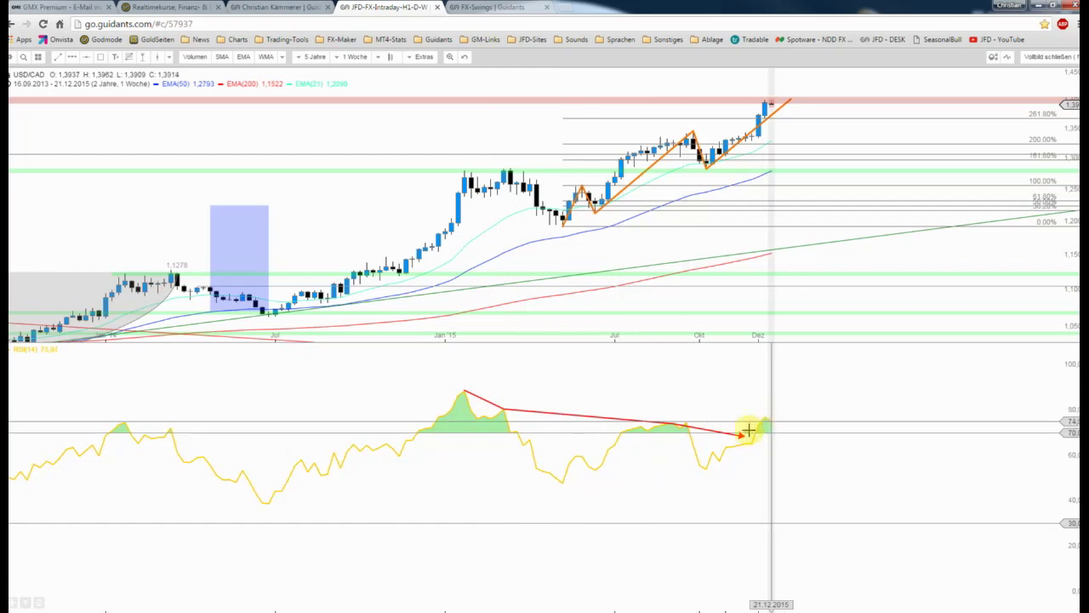
Delete the red RSI divergence line, shrink the RSI pane, and leave full-screen view.
{"action": "right_click", "coordinate": [536, 417]}
{"action": "left_click", "coordinate": [554, 476]}
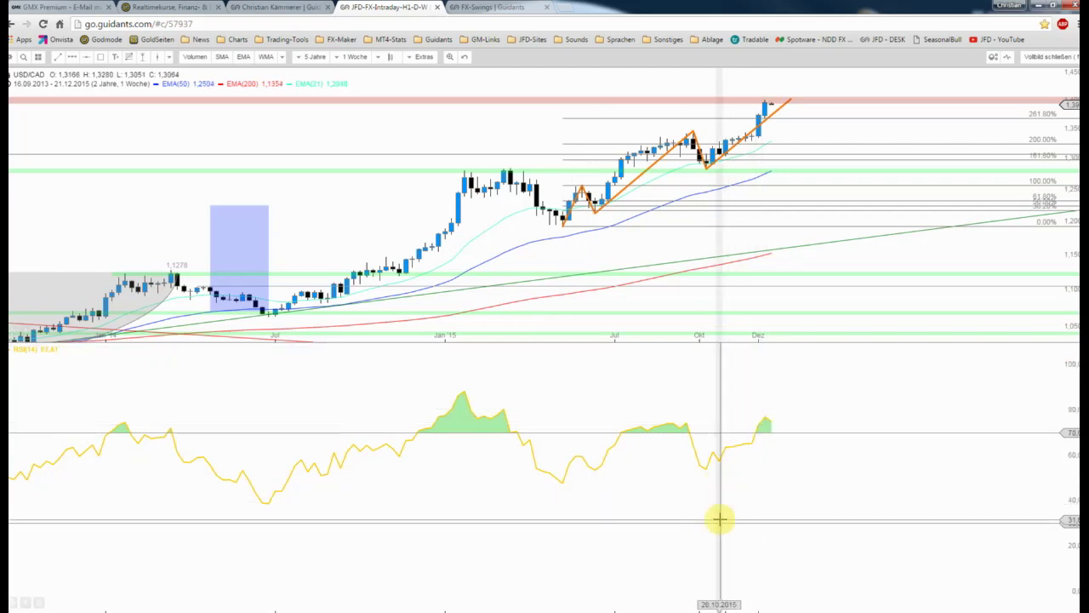
{"action": "left_click_drag", "start_coordinate": [729, 342], "coordinate": [730, 516]}
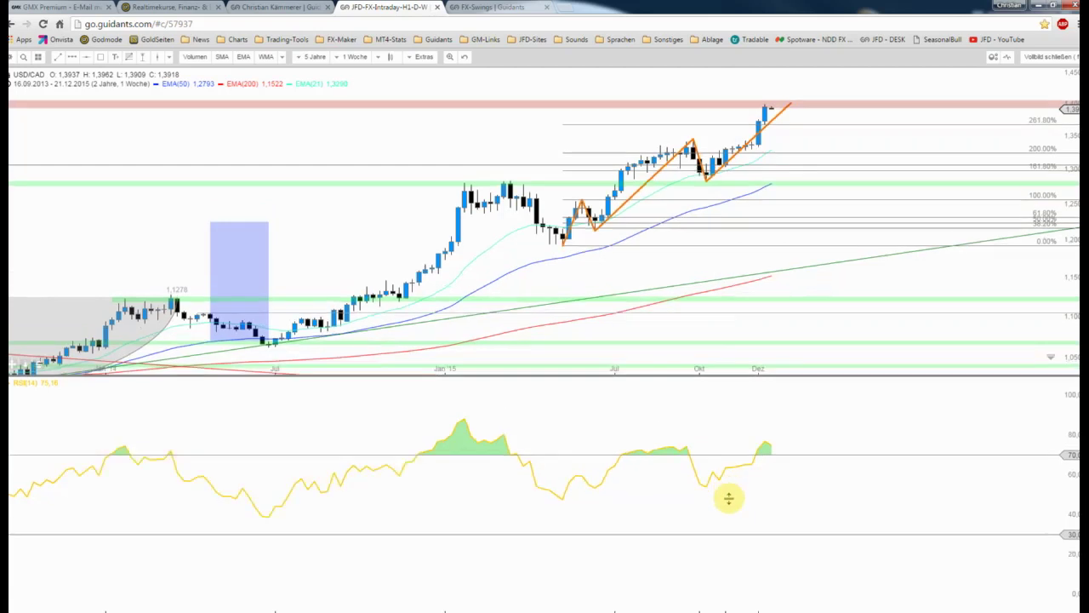
{"action": "left_click", "coordinate": [1061, 59]}
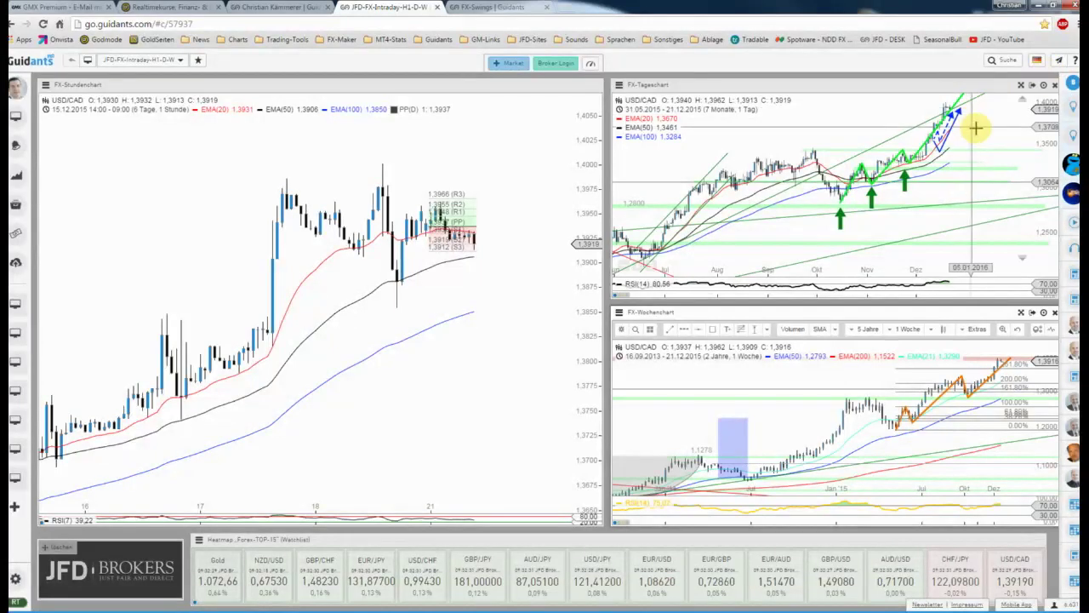
Maximise the daily USD/CAD chart with its settings and move the USDCAD seasonality window right.
{"action": "left_click", "coordinate": [978, 132]}
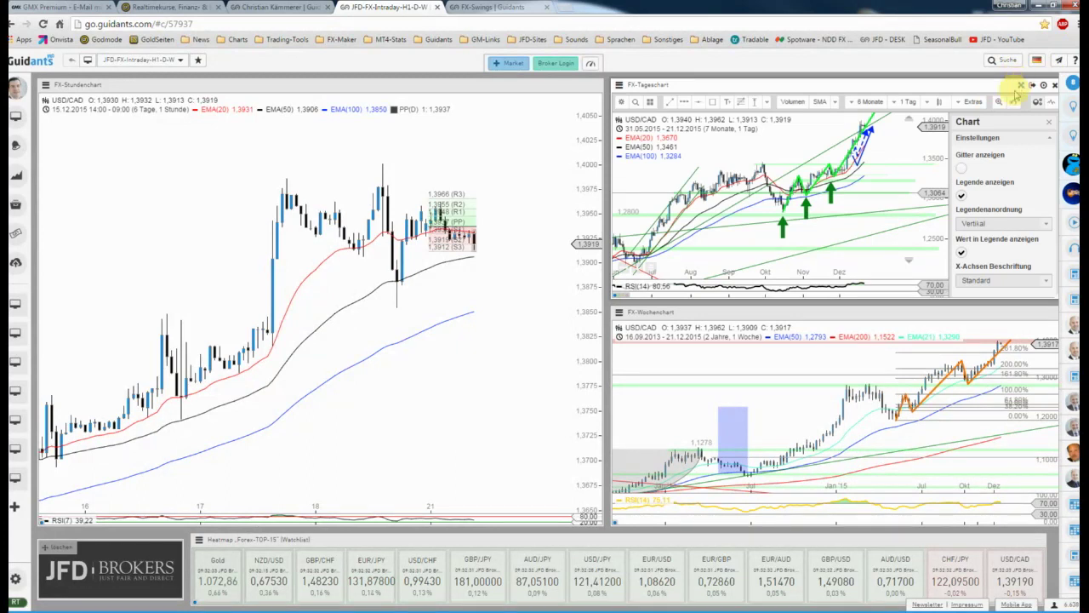
{"action": "left_click", "coordinate": [1032, 84]}
{"action": "scroll", "coordinate": [853, 286], "scroll_direction": "up", "scroll_amount": 2}
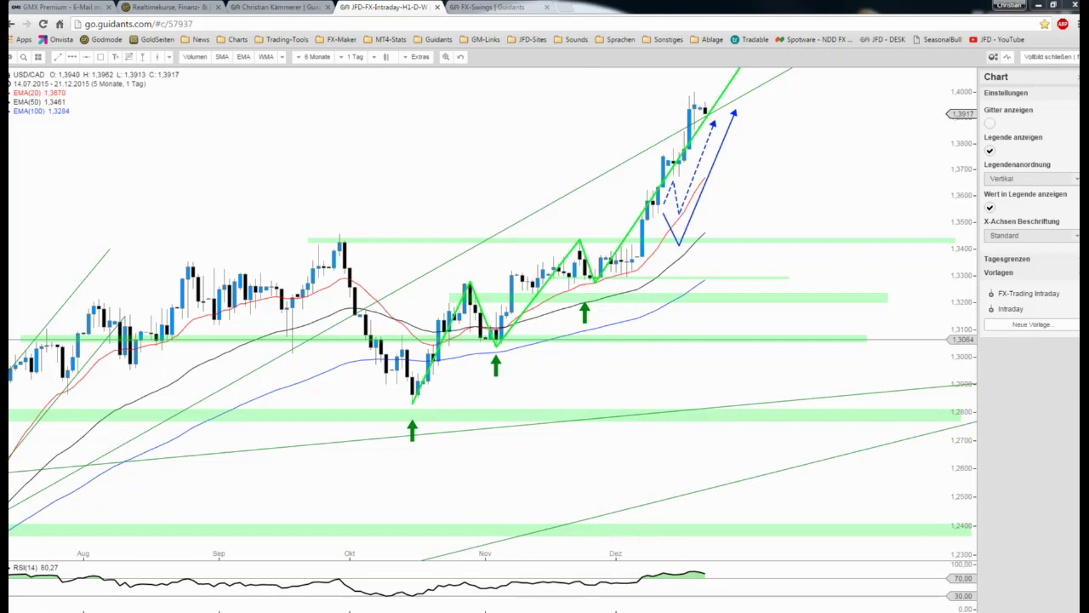
{"action": "left_click_drag", "start_coordinate": [480, 346], "coordinate": [840, 338]}
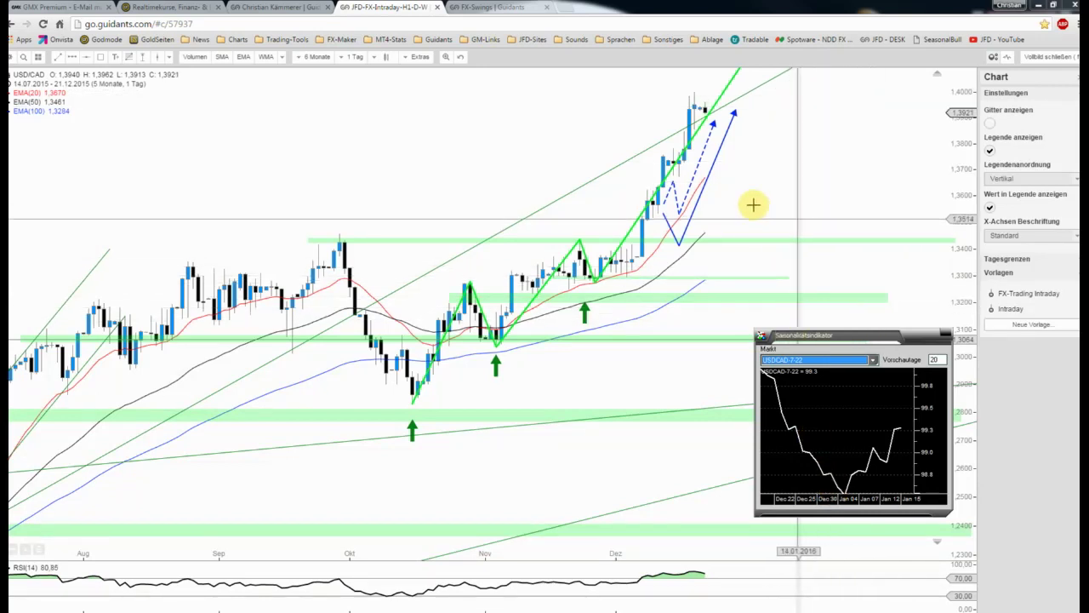
Delete the dashed and solid blue arrows from the daily chart, then zoom in.
{"action": "right_click", "coordinate": [696, 169]}
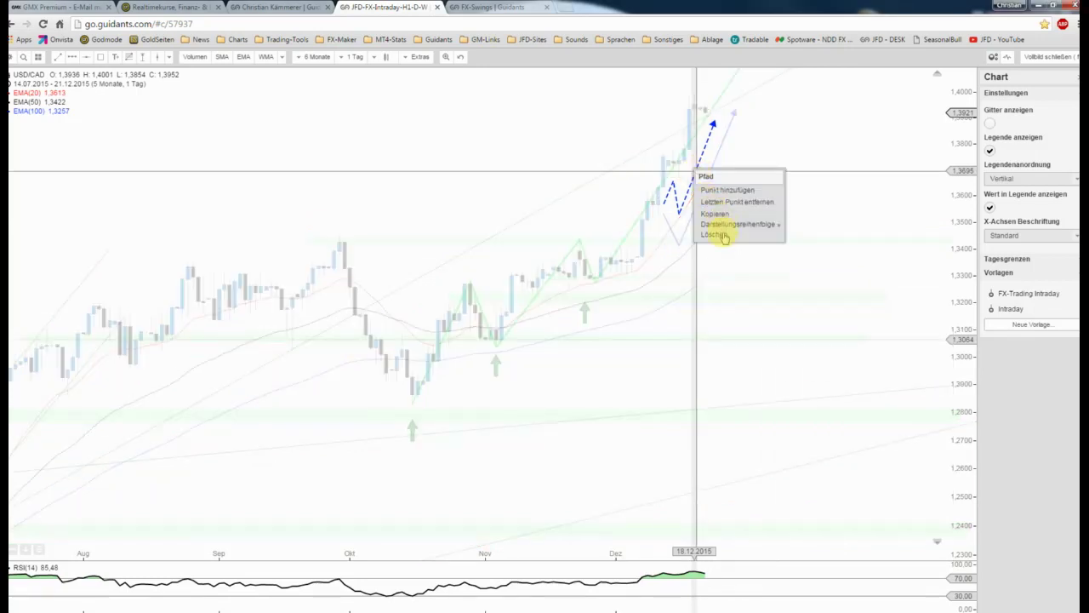
{"action": "left_click", "coordinate": [721, 231]}
{"action": "right_click", "coordinate": [714, 173]}
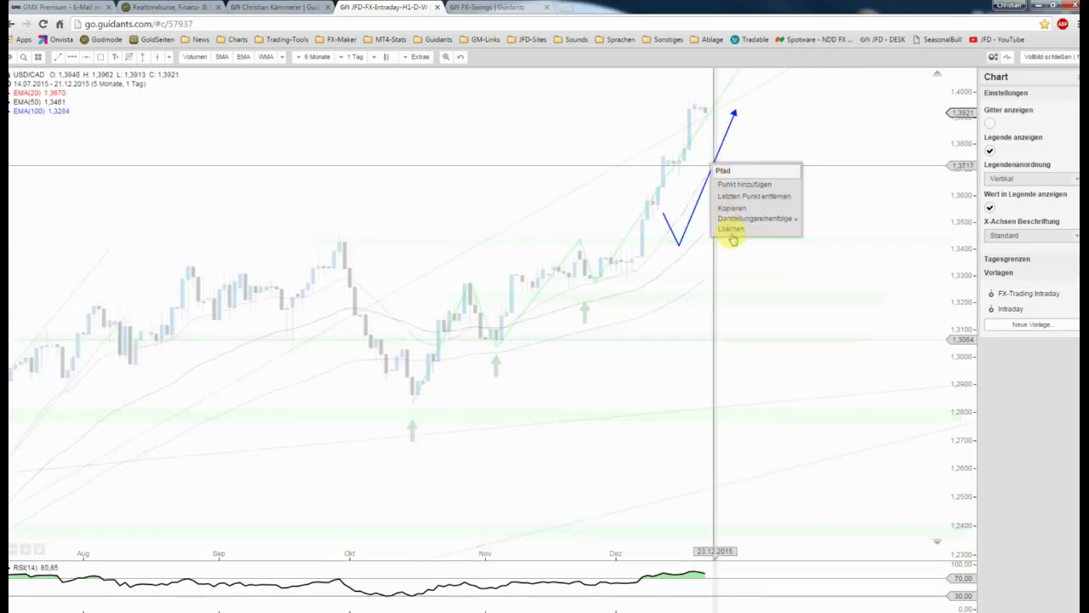
{"action": "left_click", "coordinate": [731, 231]}
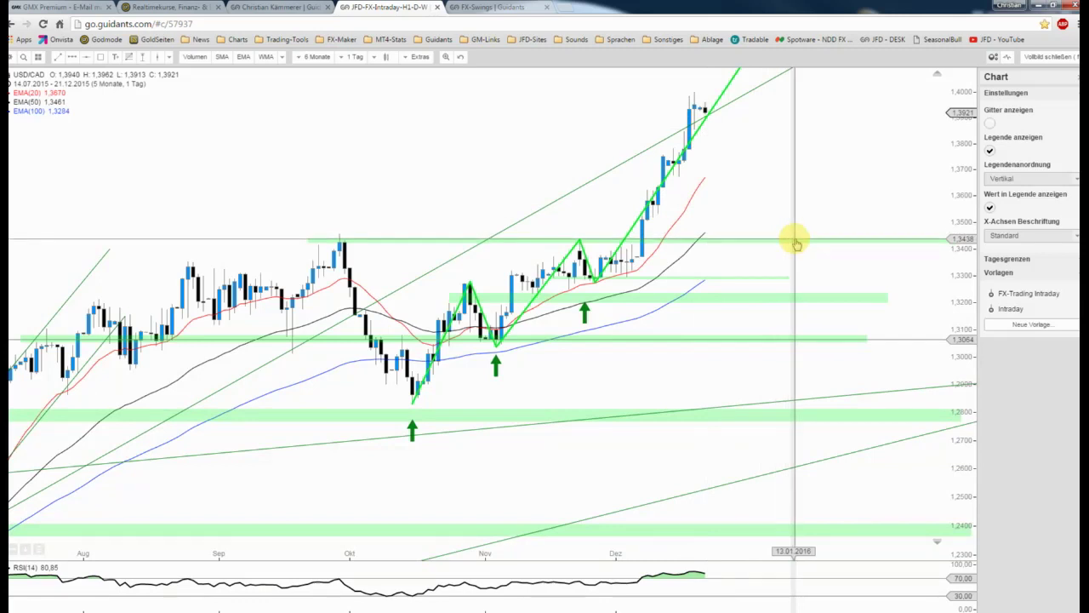
{"action": "scroll", "coordinate": [782, 185], "scroll_direction": "up", "scroll_amount": 1}
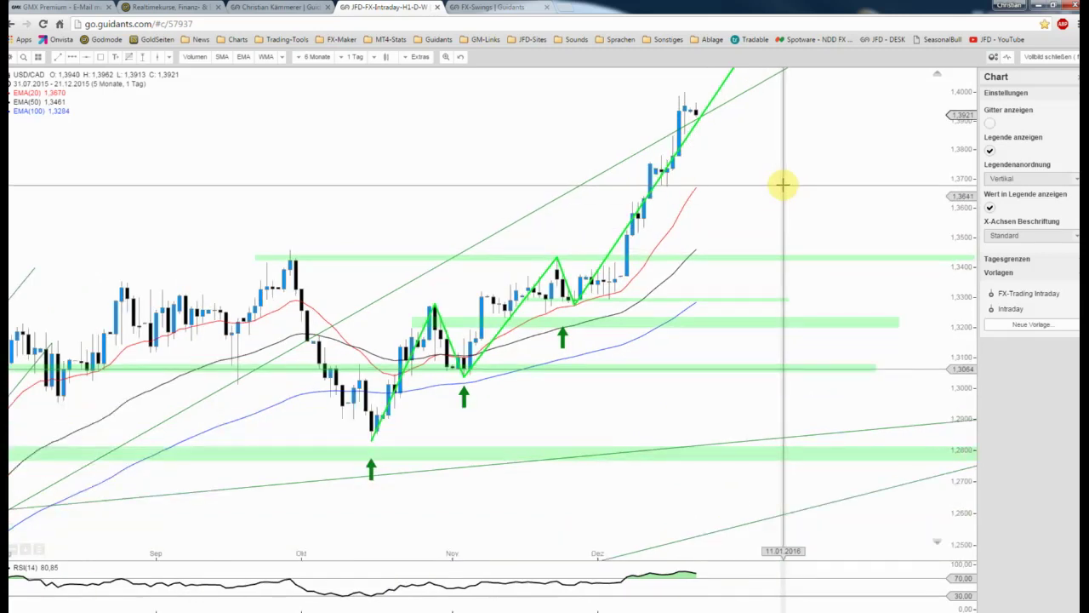
{"action": "scroll", "coordinate": [816, 170], "scroll_direction": "up", "scroll_amount": 1}
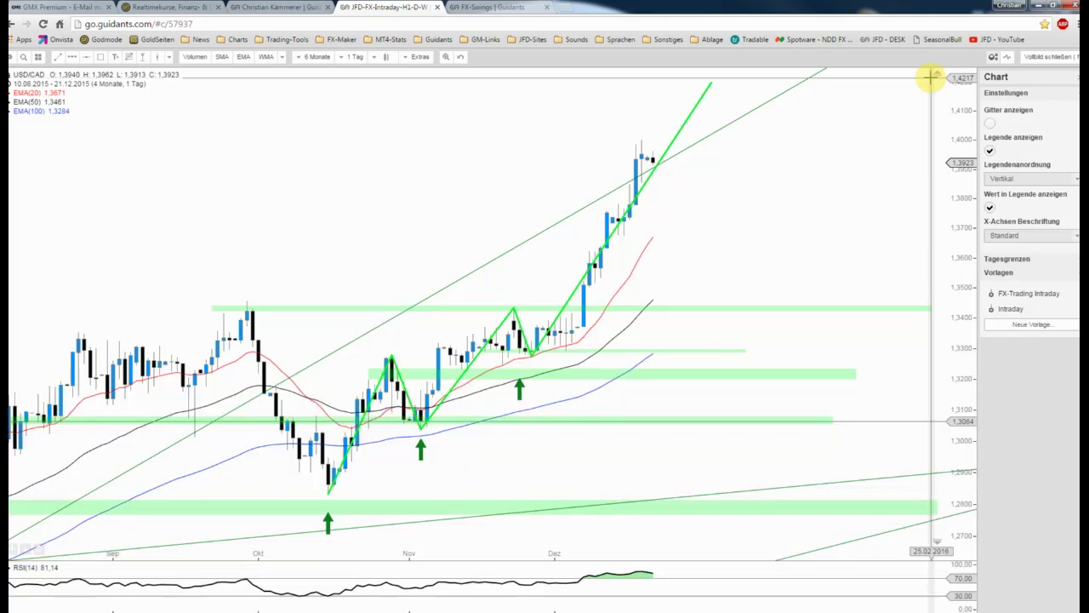
Return to the dashboard, close the volatility overview, and place the ForexBull USDCAD forecast window over the charts.
{"action": "left_click", "coordinate": [1032, 58]}
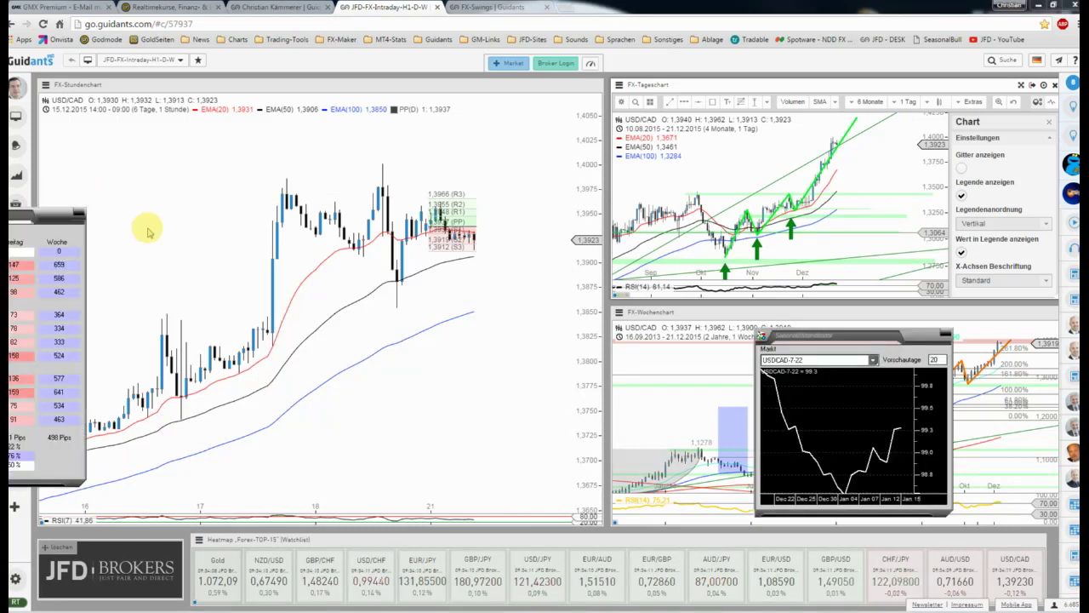
{"action": "left_click_drag", "start_coordinate": [286, 226], "coordinate": [198, 231]}
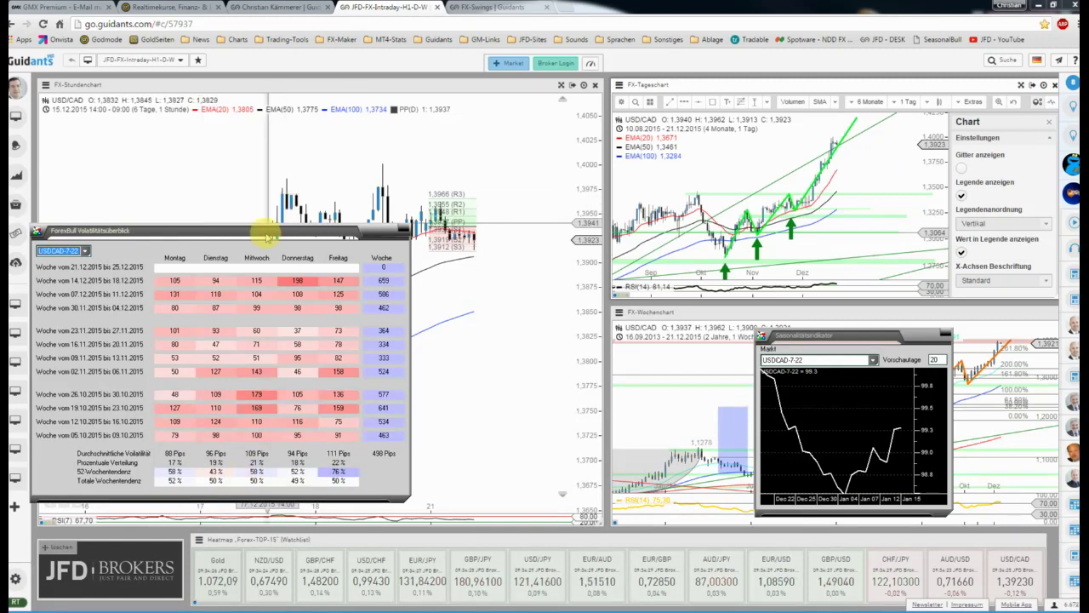
{"action": "left_click", "coordinate": [268, 224]}
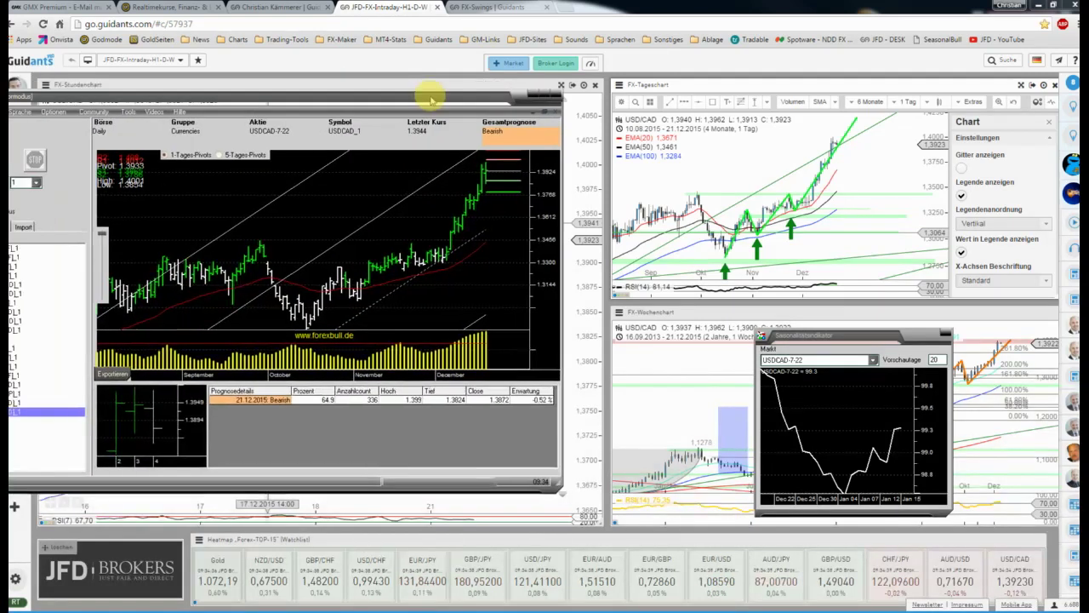
{"action": "left_click_drag", "start_coordinate": [506, 89], "coordinate": [659, 90]}
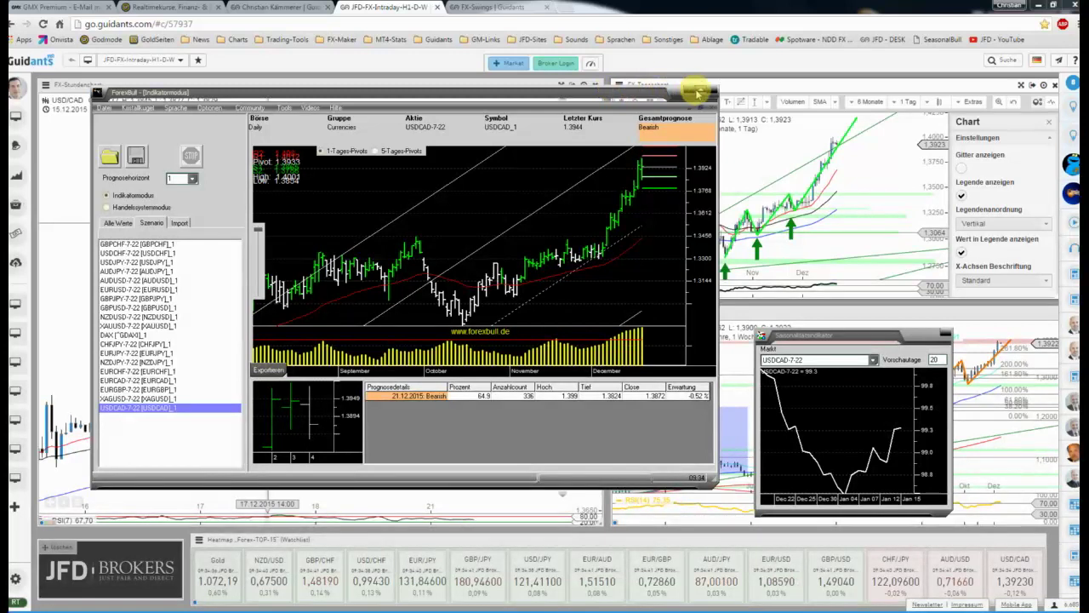
{"action": "left_click", "coordinate": [696, 91]}
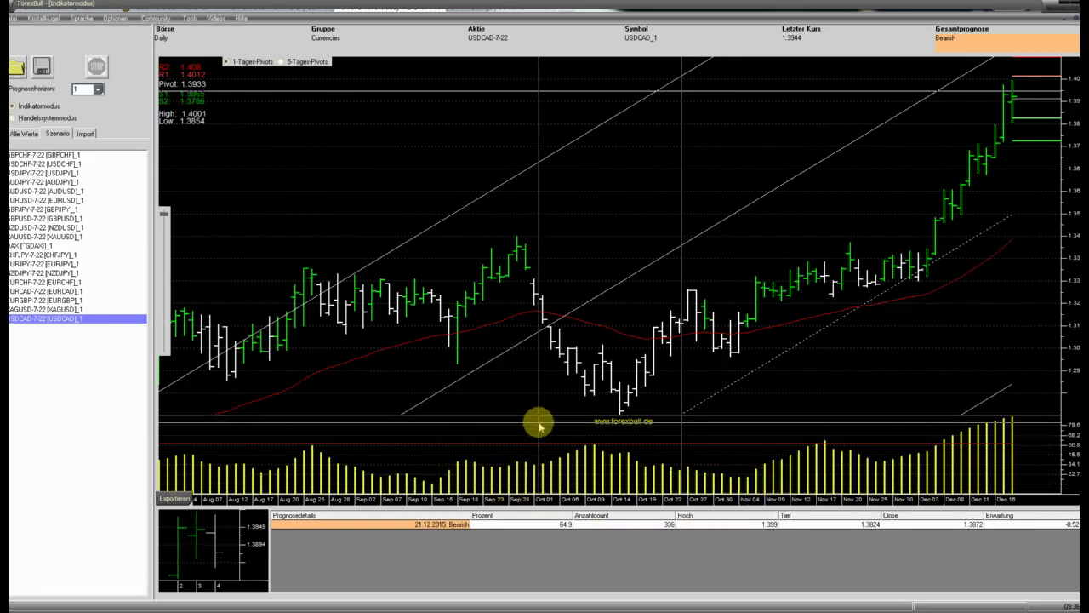
{"action": "key", "text": "super+Down"}
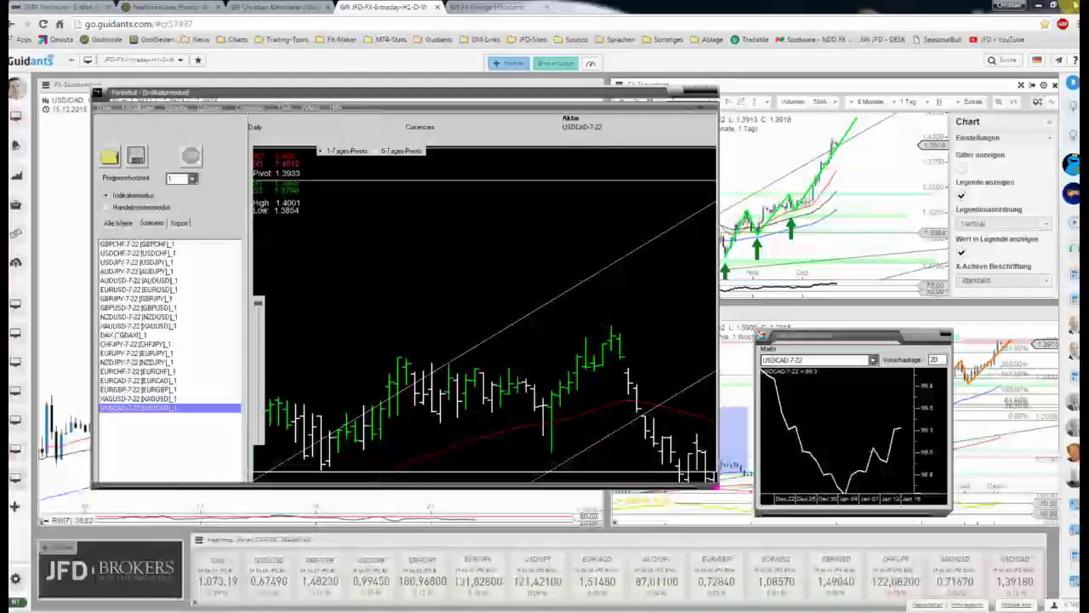
Minimise ForexBull, show the hourly USD/CAD chart full screen, and remove the PP(D) pivot indicator.
{"action": "key", "text": "super+Down"}
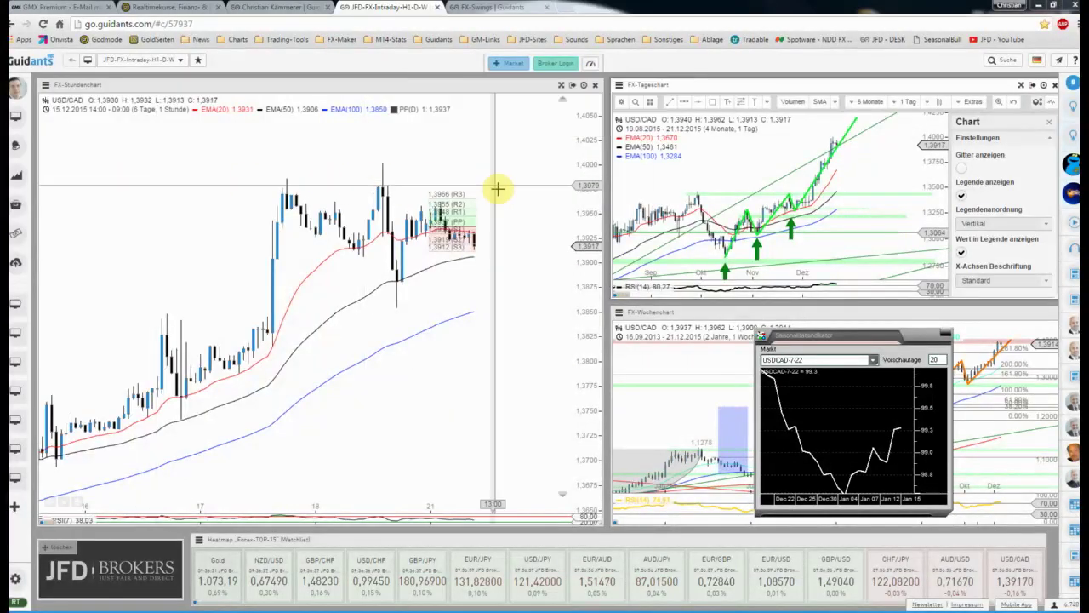
{"action": "left_click", "coordinate": [561, 87]}
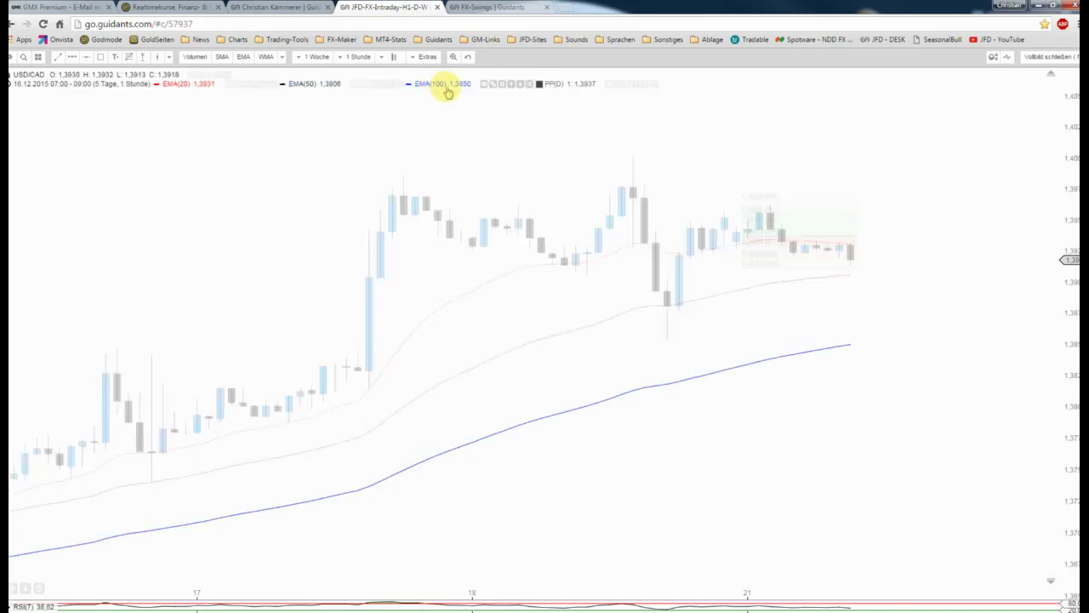
{"action": "mouse_move", "coordinate": [565, 84]}
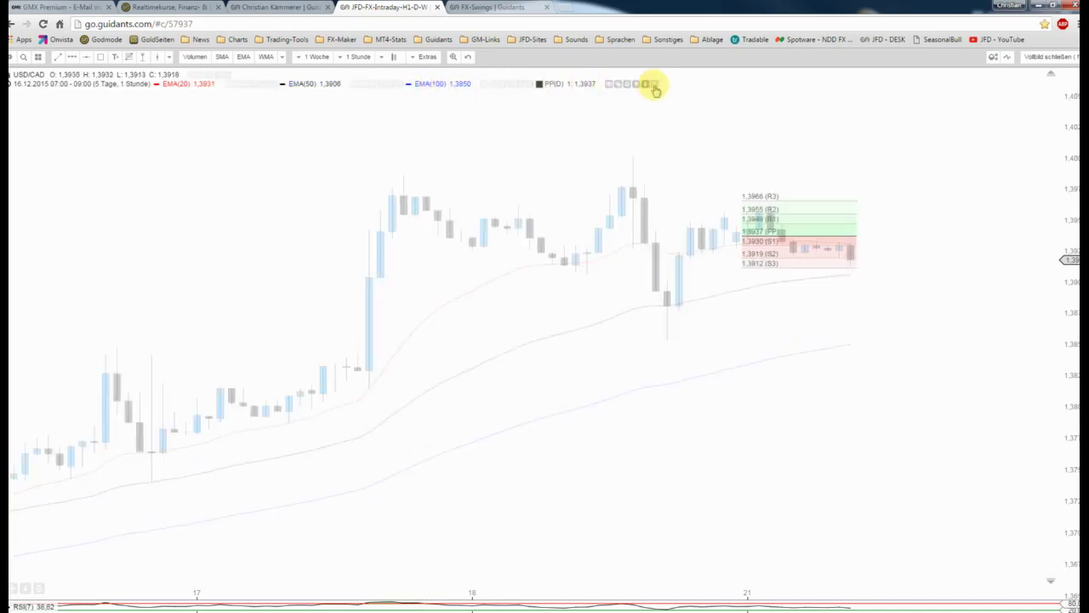
{"action": "left_click", "coordinate": [654, 84]}
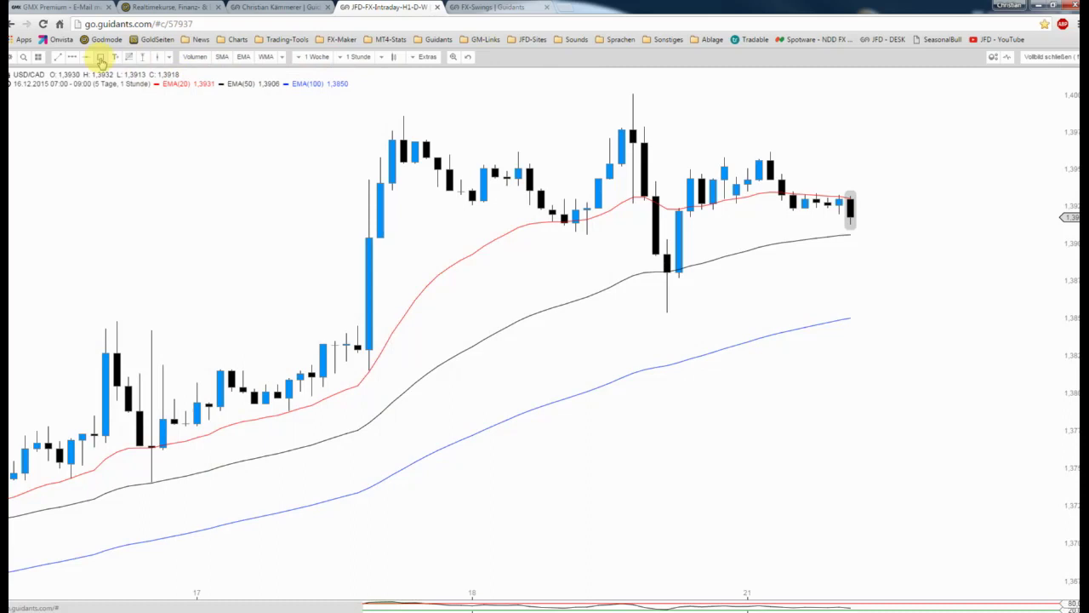
Draw a thin Rote Zone (dunkel) rectangle over the recent highs near 1.3960.
{"action": "left_click", "coordinate": [101, 57]}
{"action": "left_click_drag", "start_coordinate": [618, 162], "coordinate": [958, 160]}
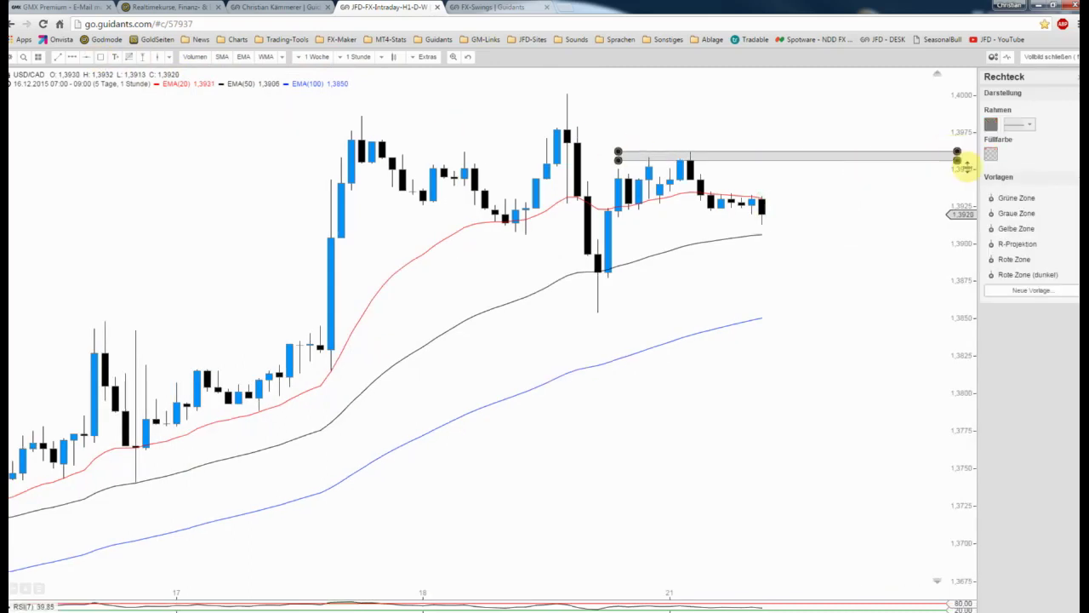
{"action": "left_click", "coordinate": [1015, 276]}
{"action": "left_click_drag", "start_coordinate": [876, 187], "coordinate": [836, 204]}
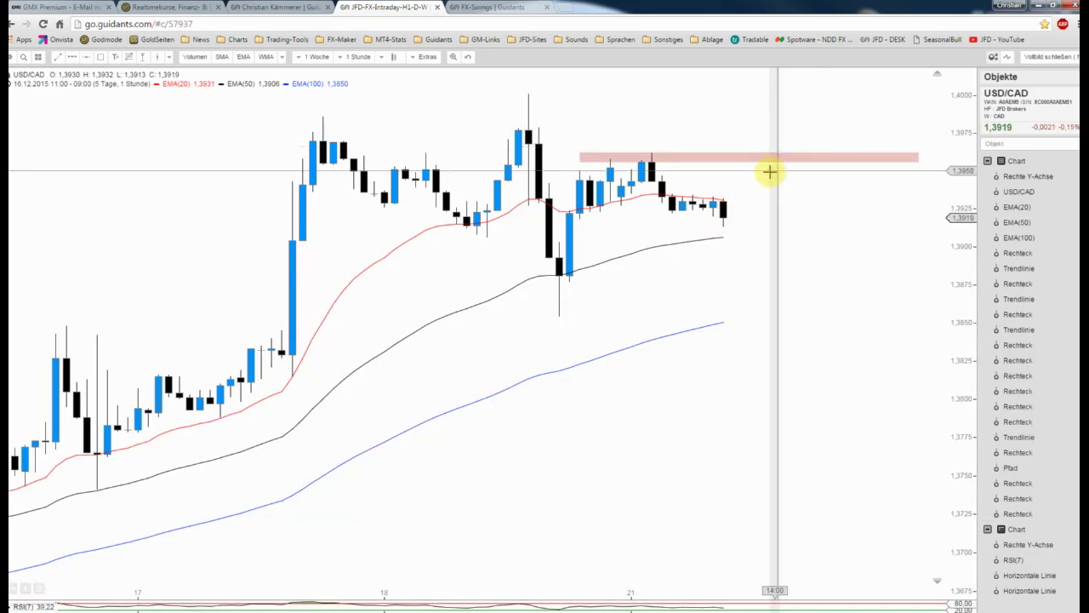
Draw a Rote Linie trendline descending from the 1.4001 peak across the recent highs.
{"action": "left_click", "coordinate": [82, 68]}
{"action": "left_click", "coordinate": [80, 64]}
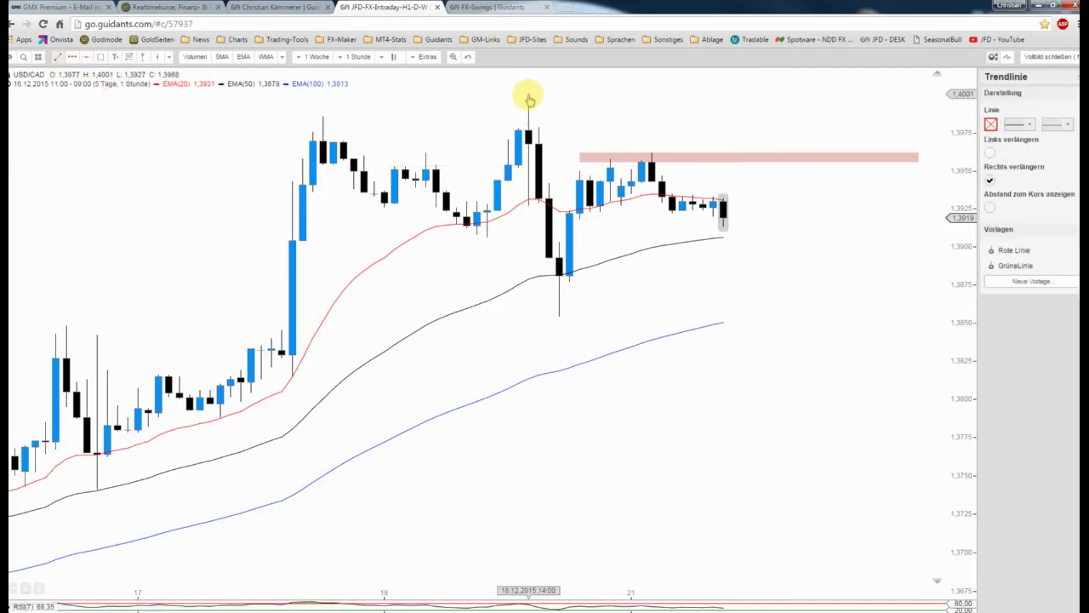
{"action": "left_click_drag", "start_coordinate": [529, 95], "coordinate": [766, 208]}
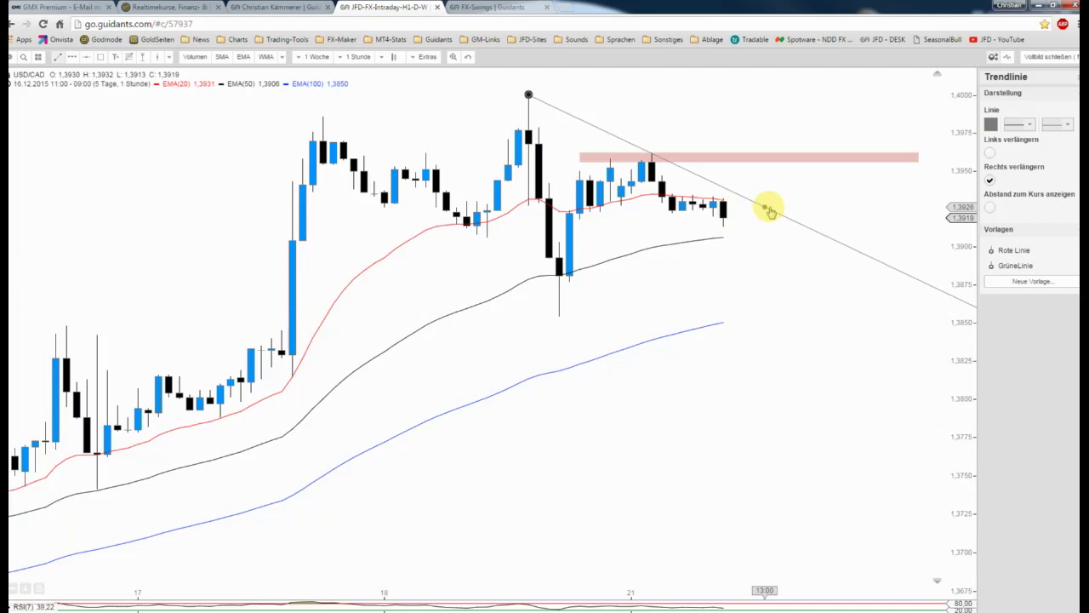
{"action": "left_click", "coordinate": [1013, 252]}
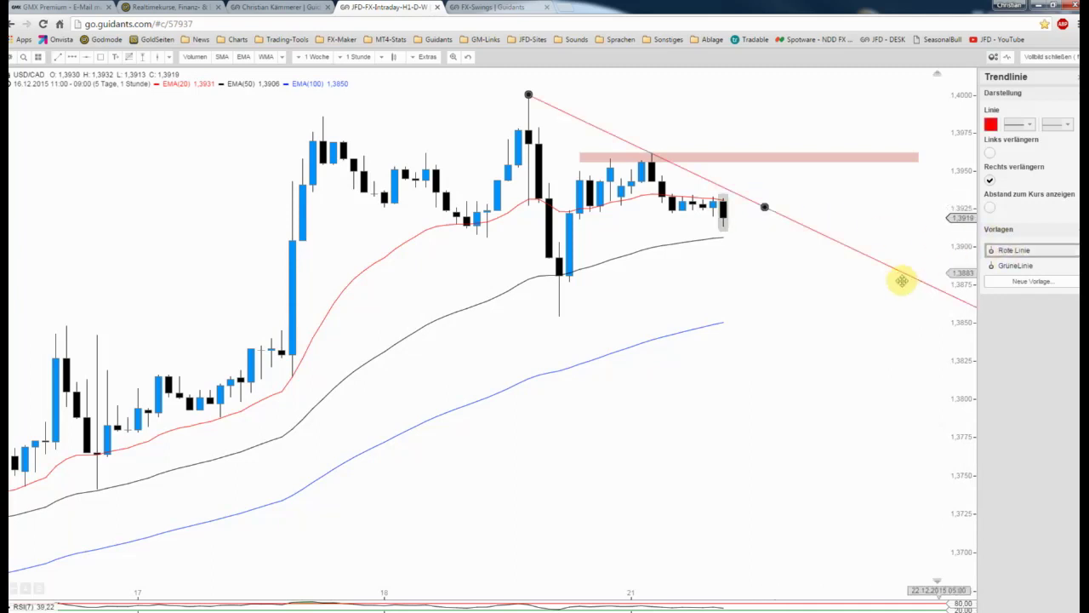
{"action": "left_click", "coordinate": [875, 288]}
{"action": "scroll", "coordinate": [872, 300], "scroll_direction": "down", "scroll_amount": 1}
{"action": "scroll", "coordinate": [872, 299], "scroll_direction": "down", "scroll_amount": 1}
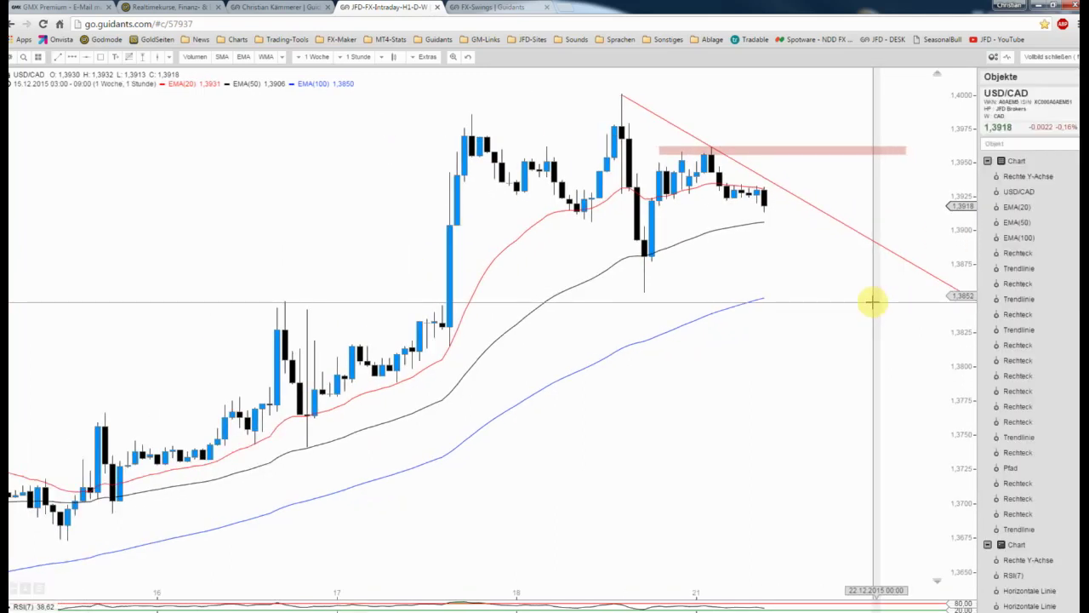
Copy the red trendline and place the parallel copy along the recent lows.
{"action": "right_click", "coordinate": [842, 230]}
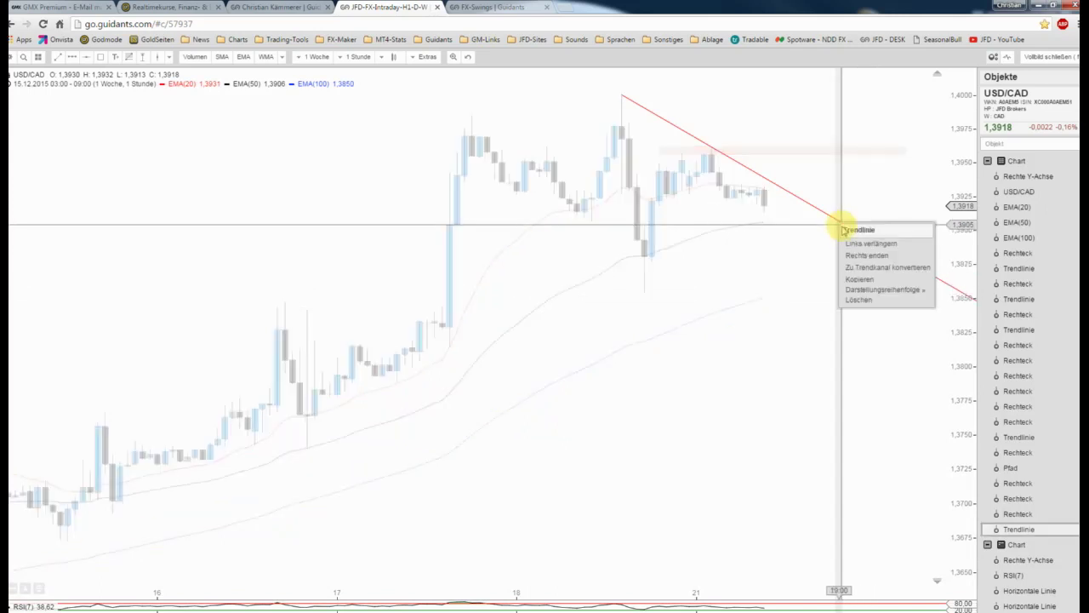
{"action": "left_click", "coordinate": [861, 284]}
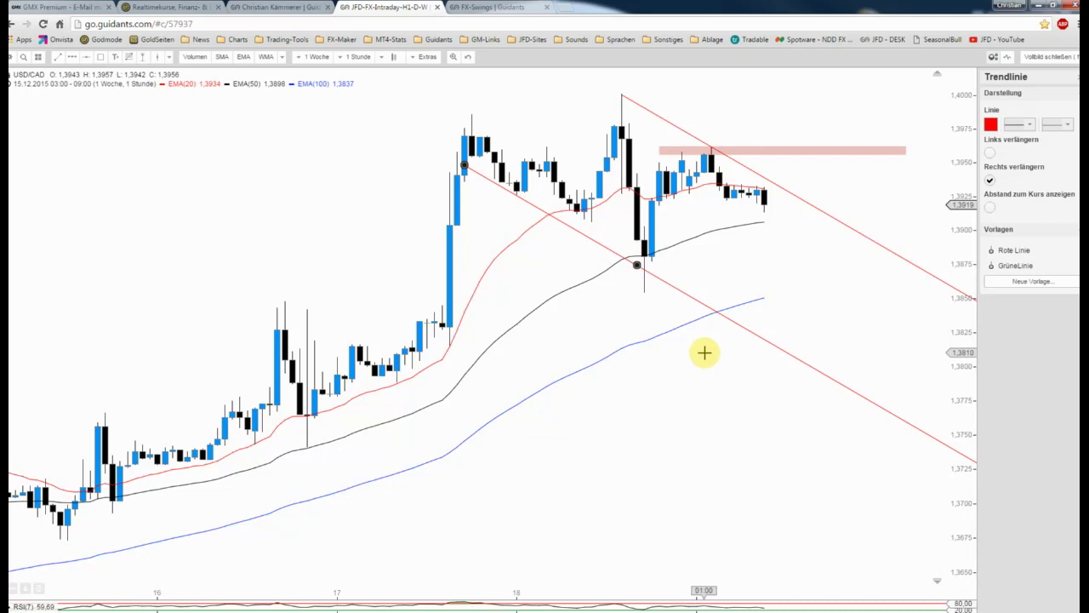
{"action": "left_click", "coordinate": [723, 375]}
{"action": "scroll", "coordinate": [723, 375], "scroll_direction": "down", "scroll_amount": 2}
{"action": "scroll", "coordinate": [724, 376], "scroll_direction": "down", "scroll_amount": 1}
{"action": "scroll", "coordinate": [723, 375], "scroll_direction": "down", "scroll_amount": 1}
{"action": "scroll", "coordinate": [723, 376], "scroll_direction": "down", "scroll_amount": 1}
{"action": "scroll", "coordinate": [724, 375], "scroll_direction": "down", "scroll_amount": 1}
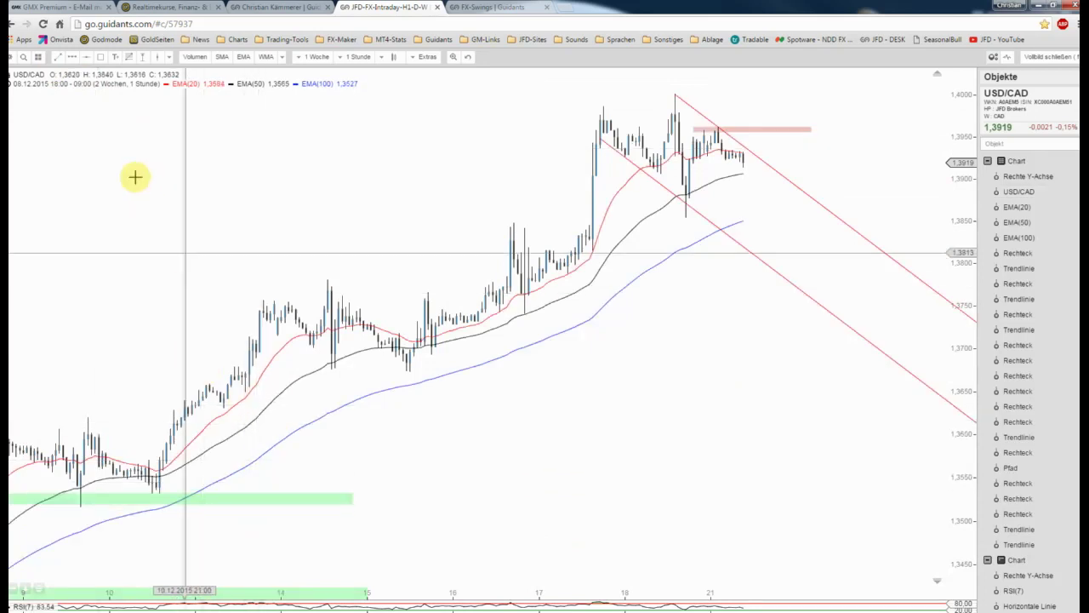
Draw a Grüne Zone rectangle near 1.3750 and extend it to the chart's right edge.
{"action": "left_click", "coordinate": [100, 58]}
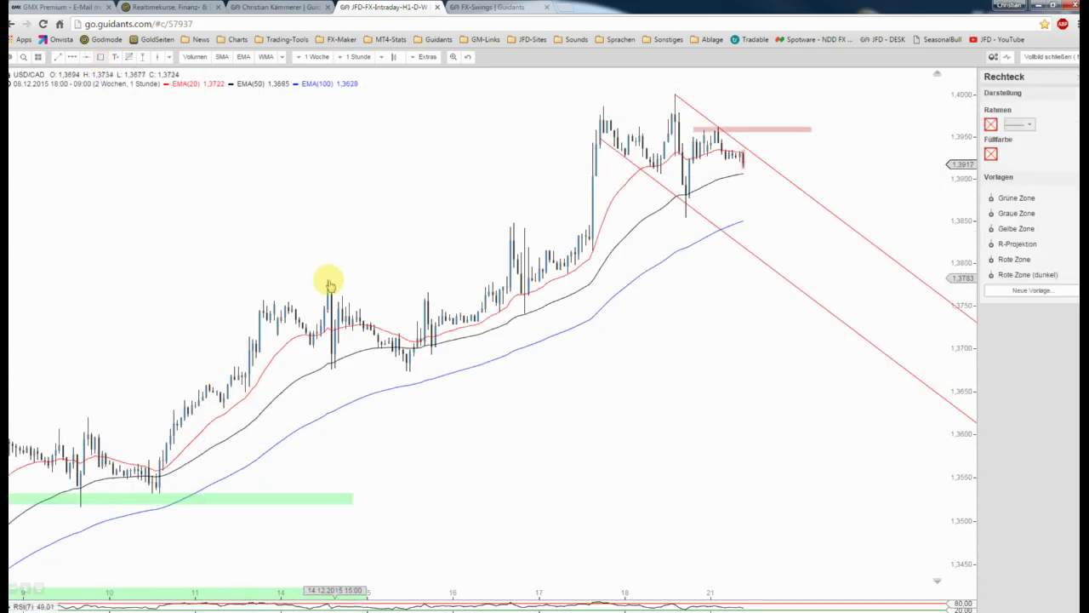
{"action": "left_click_drag", "start_coordinate": [638, 281], "coordinate": [968, 277]}
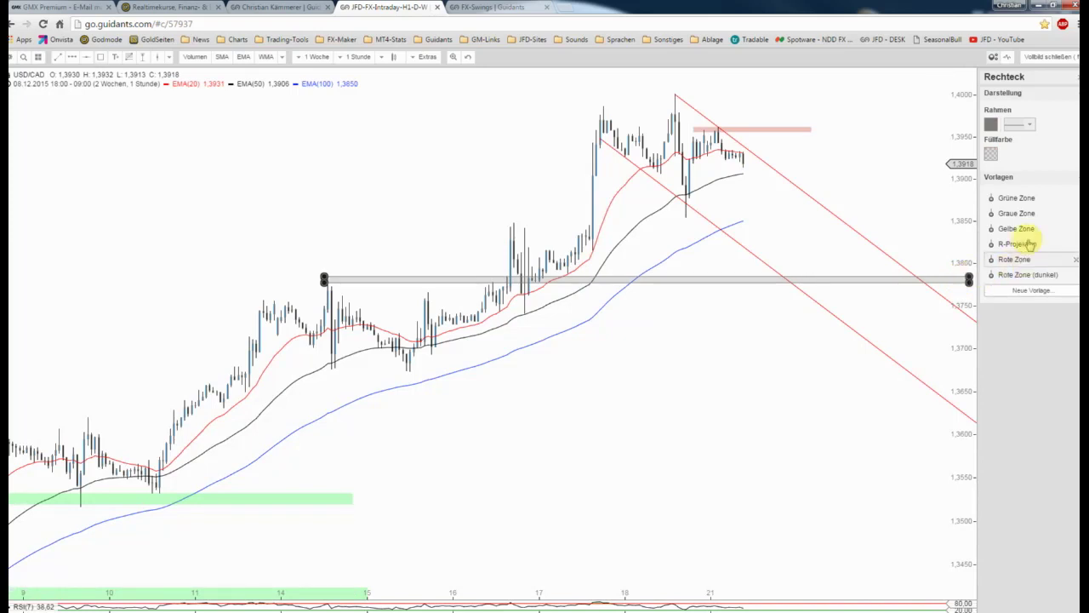
{"action": "left_click", "coordinate": [1028, 199]}
{"action": "left_click_drag", "start_coordinate": [389, 283], "coordinate": [330, 305]}
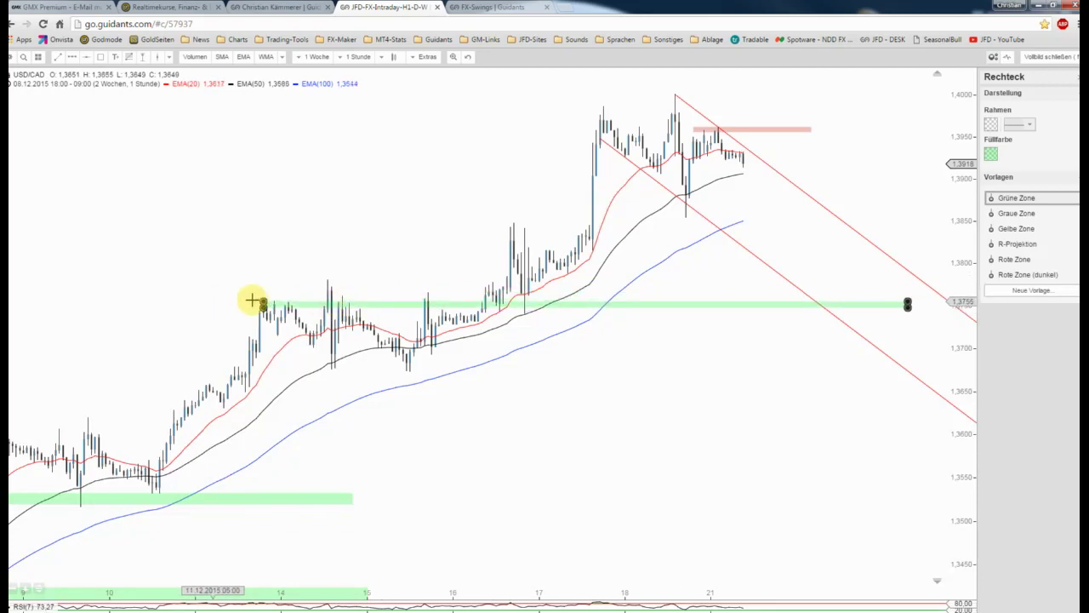
{"action": "left_click_drag", "start_coordinate": [263, 304], "coordinate": [263, 298]}
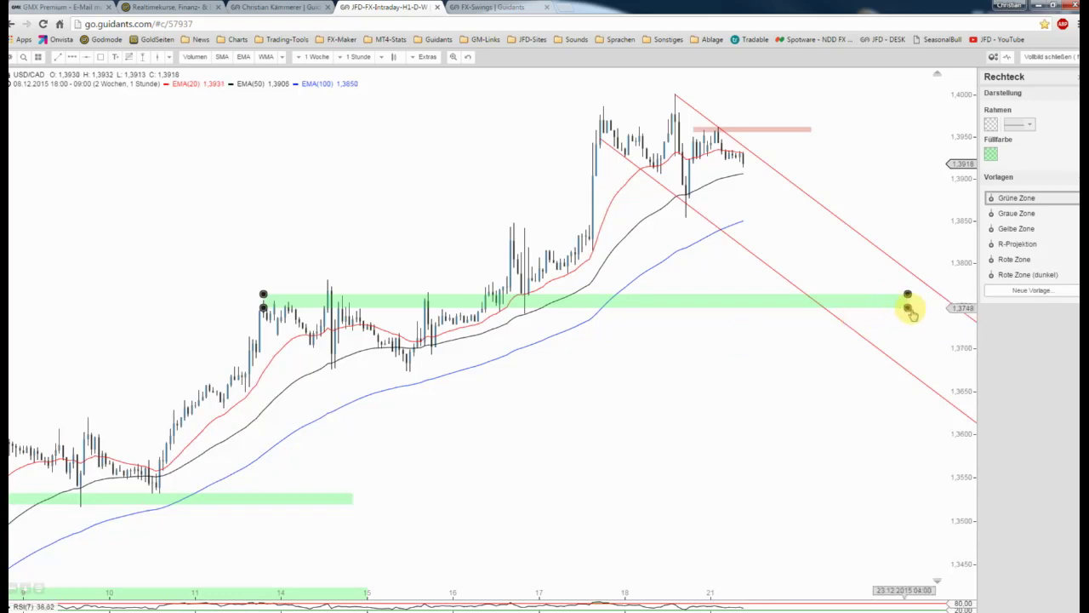
{"action": "left_click_drag", "start_coordinate": [909, 309], "coordinate": [944, 309]}
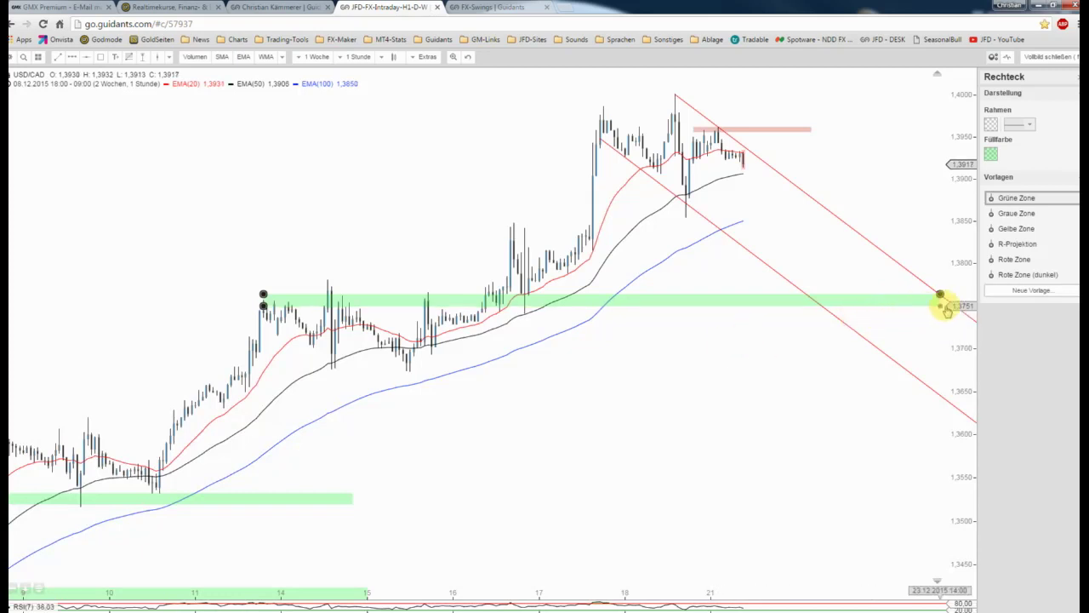
Duplicate the green zone and move the copy down to about 1.3700.
{"action": "right_click", "coordinate": [744, 298]}
{"action": "left_click", "coordinate": [754, 317]}
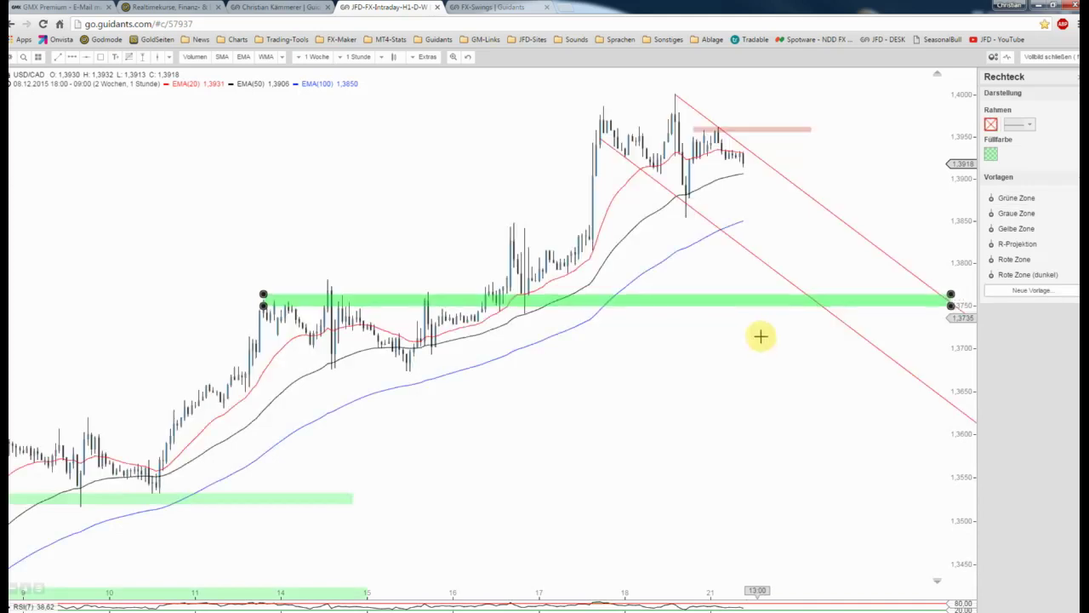
{"action": "left_click_drag", "start_coordinate": [761, 361], "coordinate": [741, 367]}
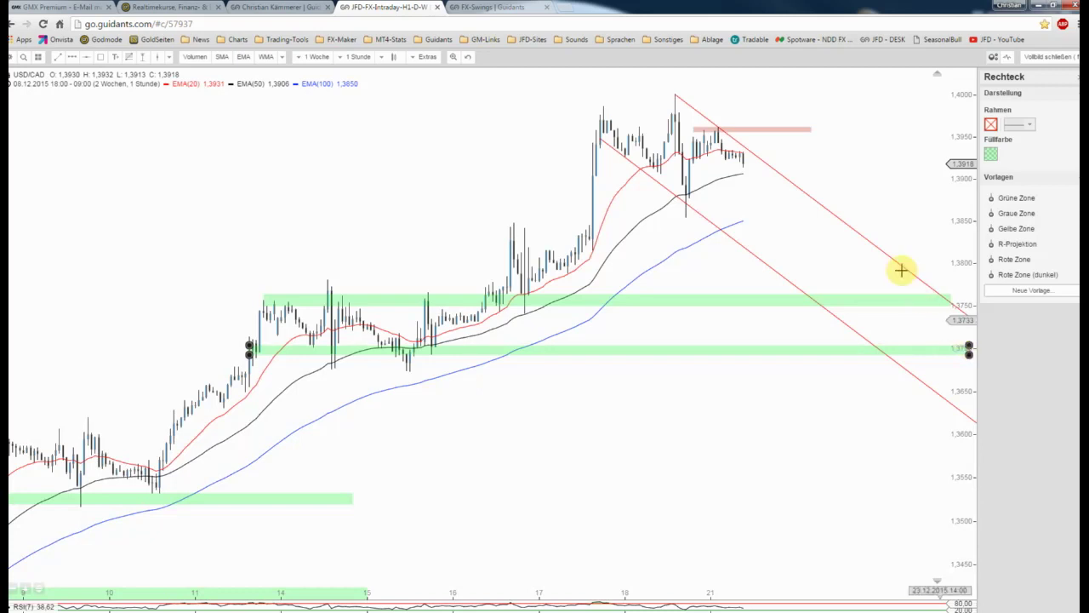
{"action": "left_click", "coordinate": [868, 263]}
{"action": "scroll", "coordinate": [868, 264], "scroll_direction": "up", "scroll_amount": 4}
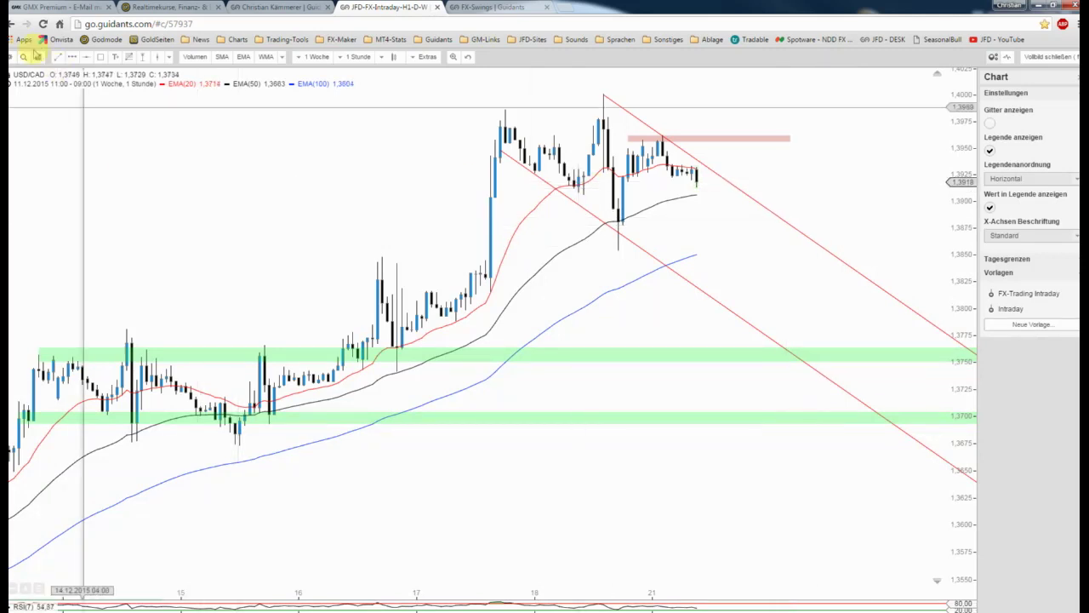
Save the annotated hourly chart, exit full-screen, and select the daily chart in the three-chart layout.
{"action": "left_click", "coordinate": [11, 58]}
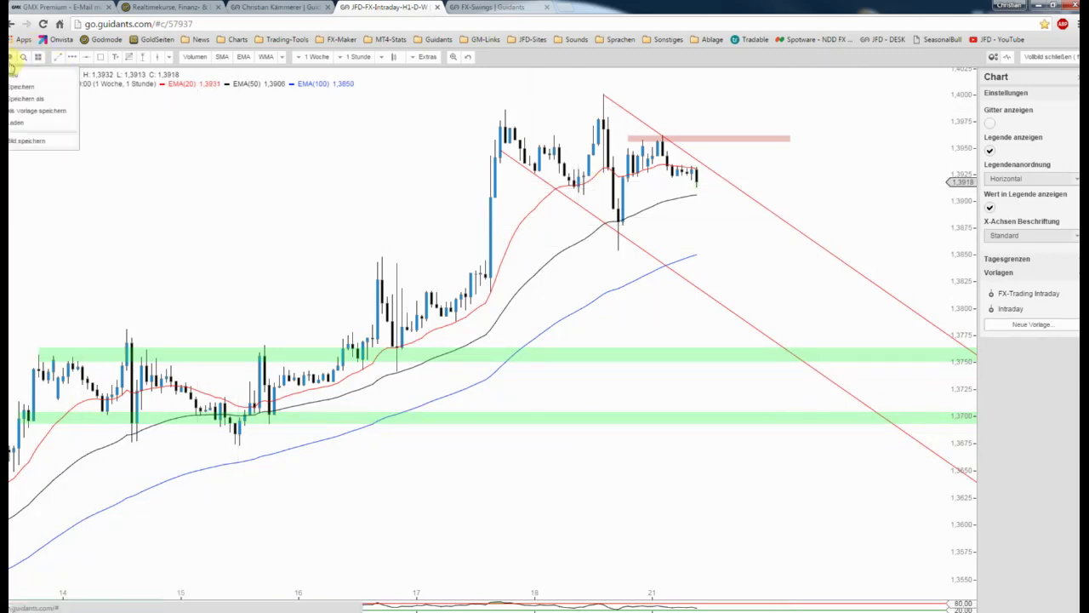
{"action": "left_click", "coordinate": [24, 87]}
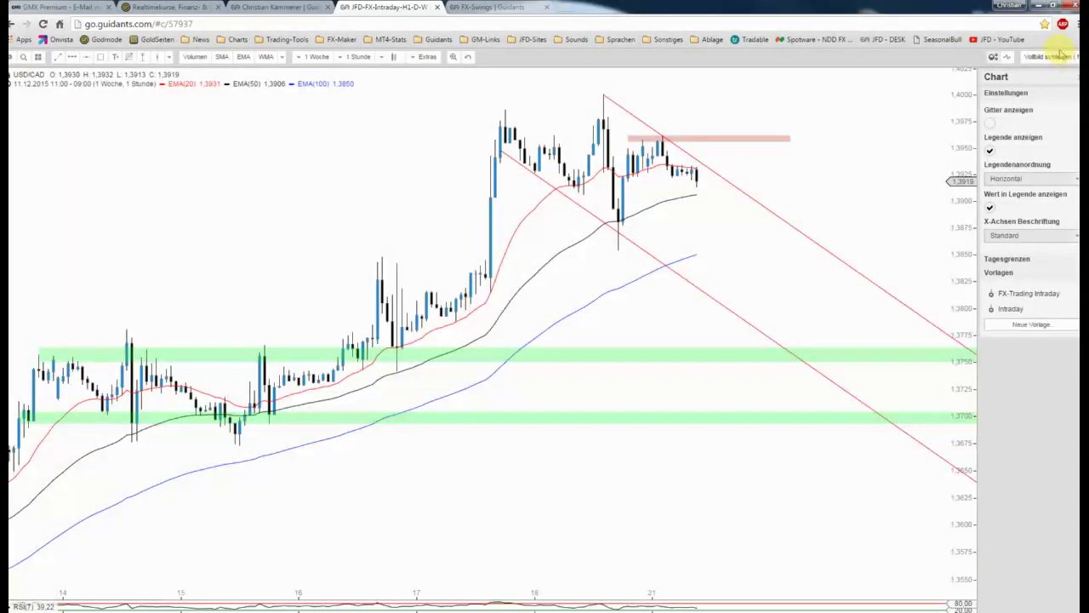
{"action": "left_click", "coordinate": [1060, 59]}
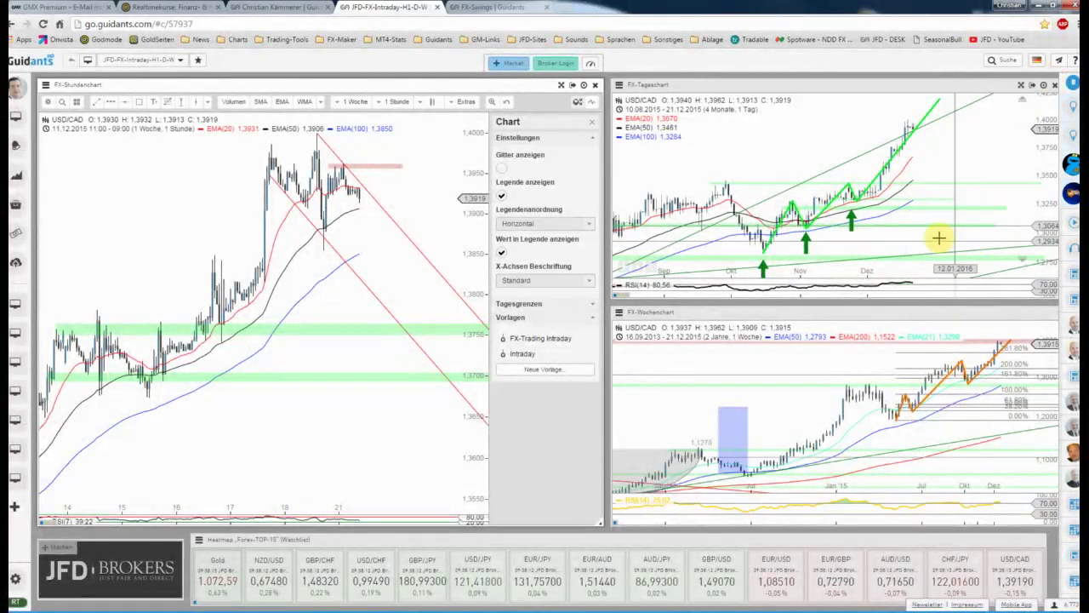
{"action": "left_click", "coordinate": [938, 238]}
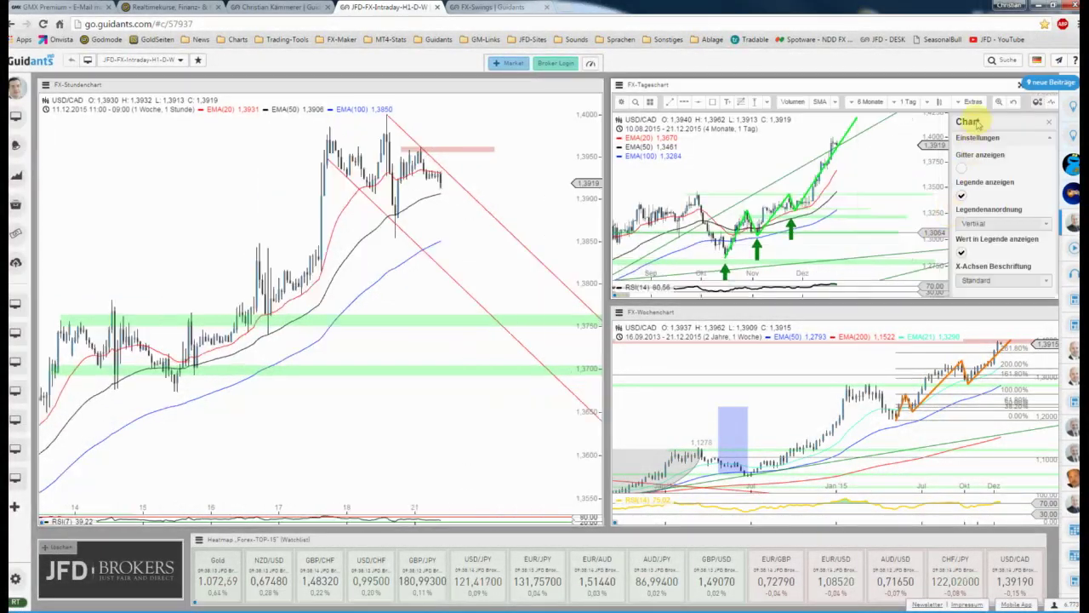
Show the daily USD/CAD chart full-screen, rescale its price axis, and enlarge the RSI pane.
{"action": "left_click", "coordinate": [1022, 89]}
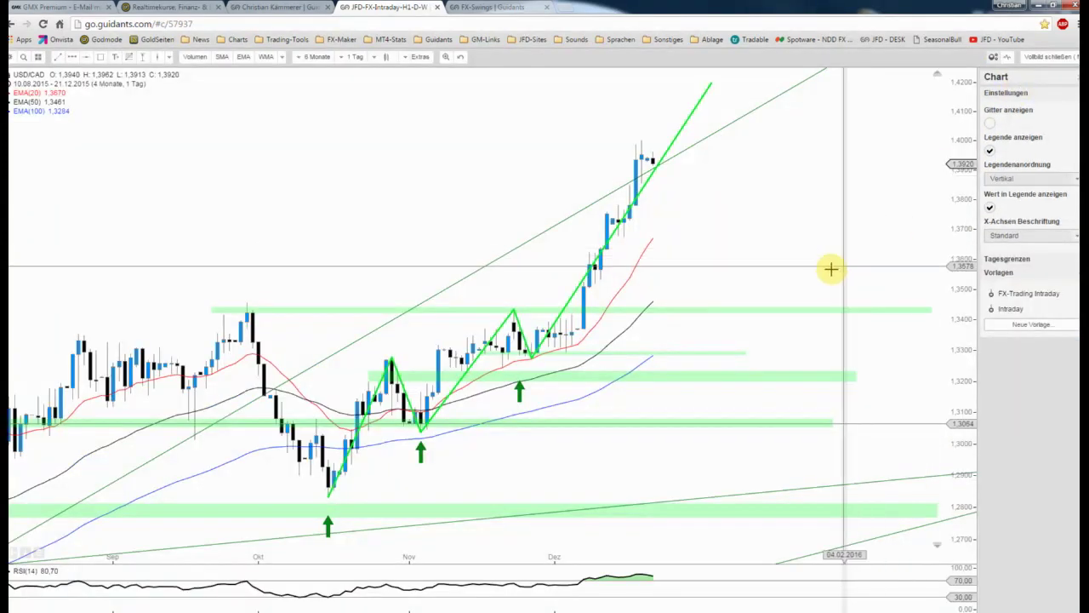
{"action": "scroll", "coordinate": [831, 267], "scroll_direction": "up", "scroll_amount": 3}
{"action": "left_click_drag", "start_coordinate": [951, 335], "coordinate": [936, 287]}
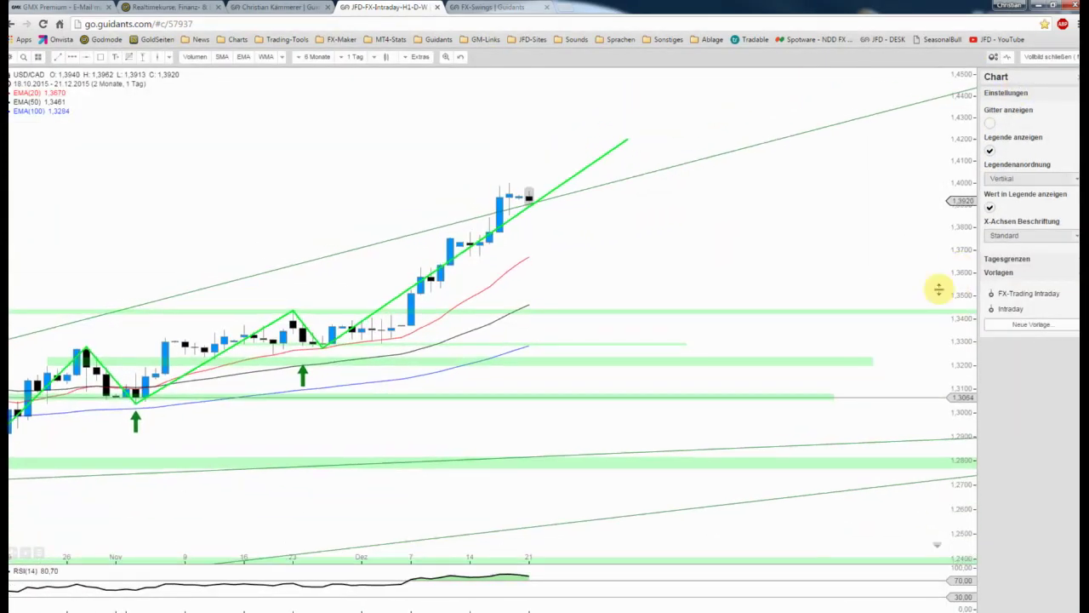
{"action": "left_click_drag", "start_coordinate": [587, 554], "coordinate": [607, 327]}
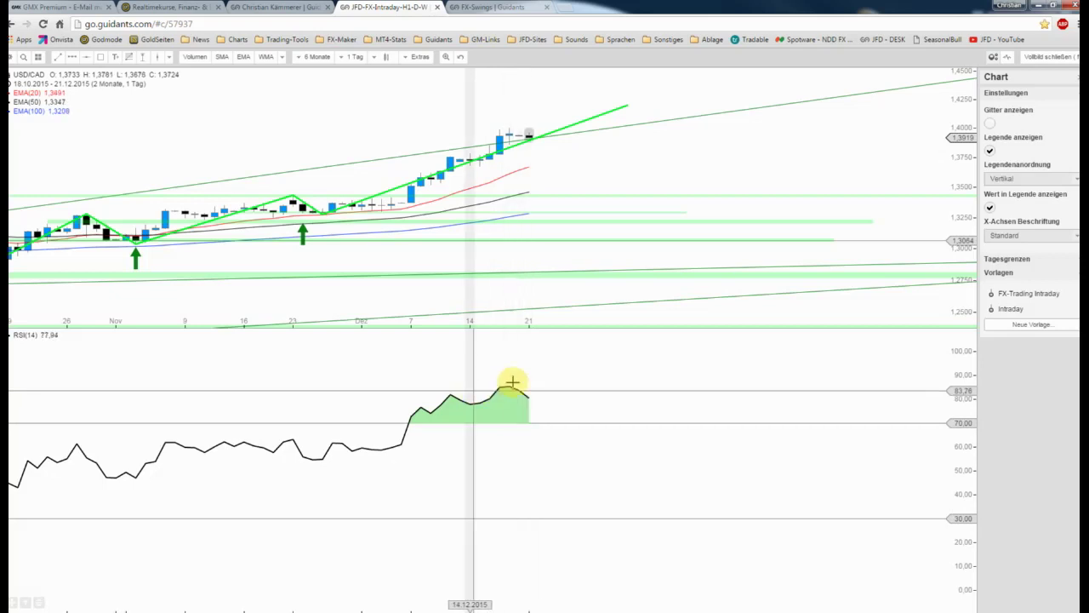
Switch the chart to '4 Stunden' candles, zoomed to mid-November through 21 December.
{"action": "left_click", "coordinate": [355, 56]}
{"action": "left_click", "coordinate": [355, 110]}
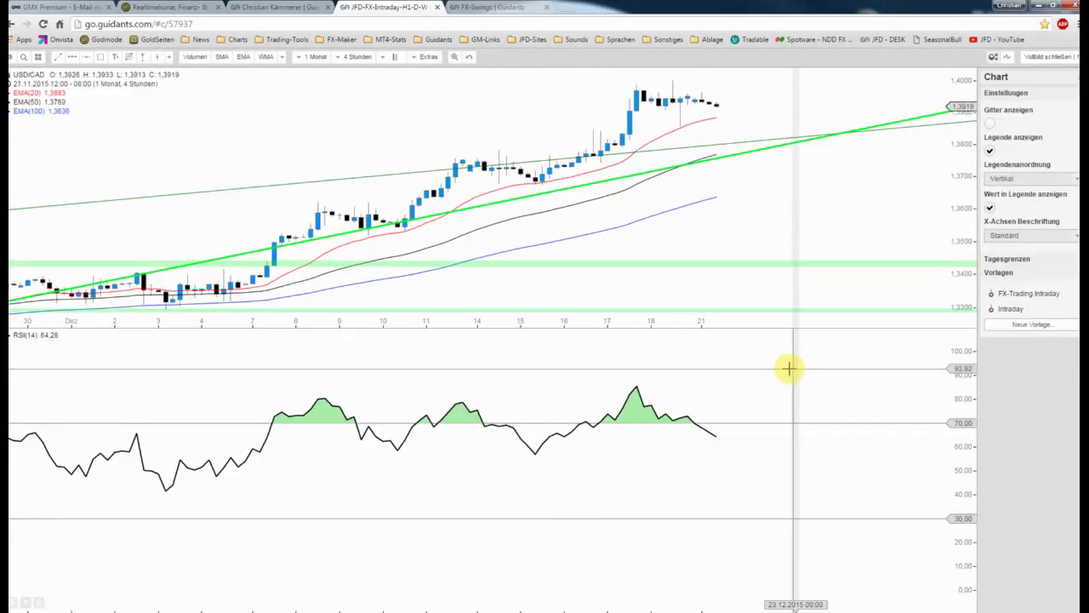
{"action": "scroll", "coordinate": [779, 364], "scroll_direction": "up", "scroll_amount": 1}
{"action": "scroll", "coordinate": [766, 358], "scroll_direction": "up", "scroll_amount": 1}
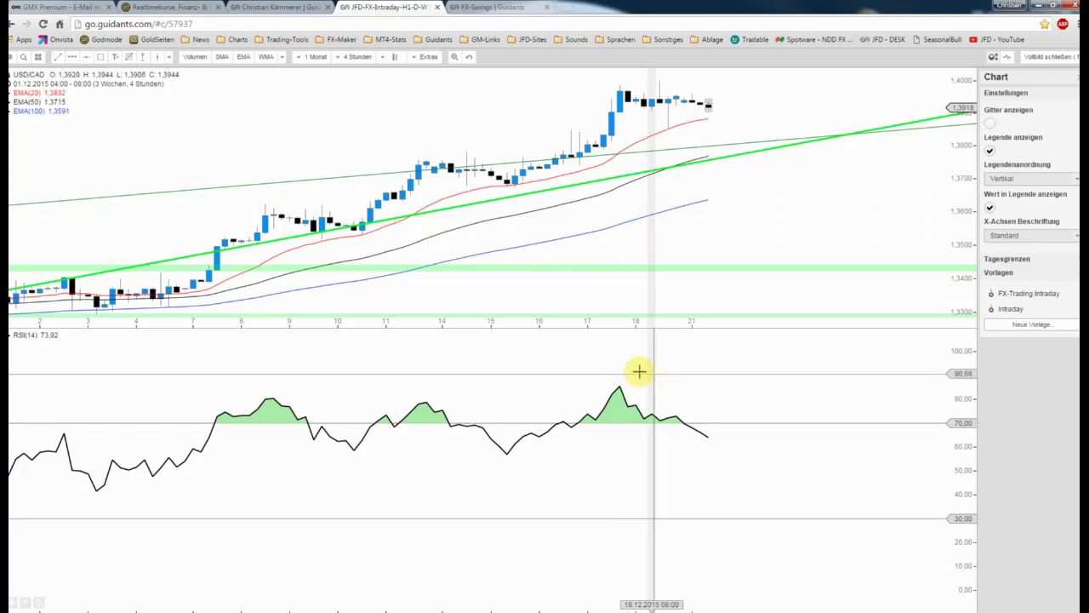
{"action": "left_click_drag", "start_coordinate": [639, 369], "coordinate": [627, 365]}
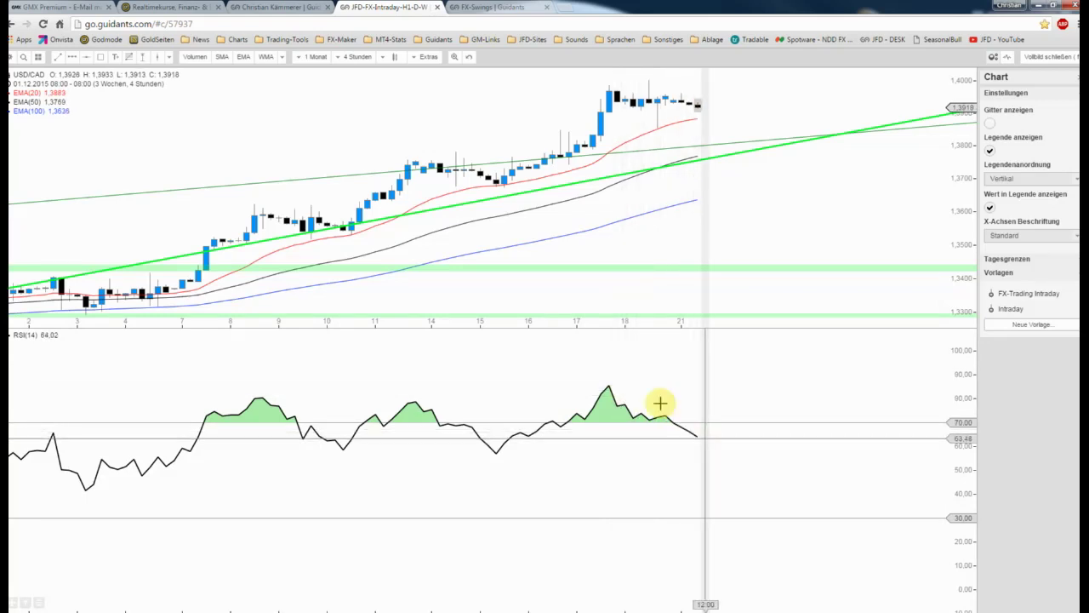
{"action": "scroll", "coordinate": [702, 396], "scroll_direction": "down", "scroll_amount": 2}
{"action": "scroll", "coordinate": [702, 396], "scroll_direction": "down", "scroll_amount": 2}
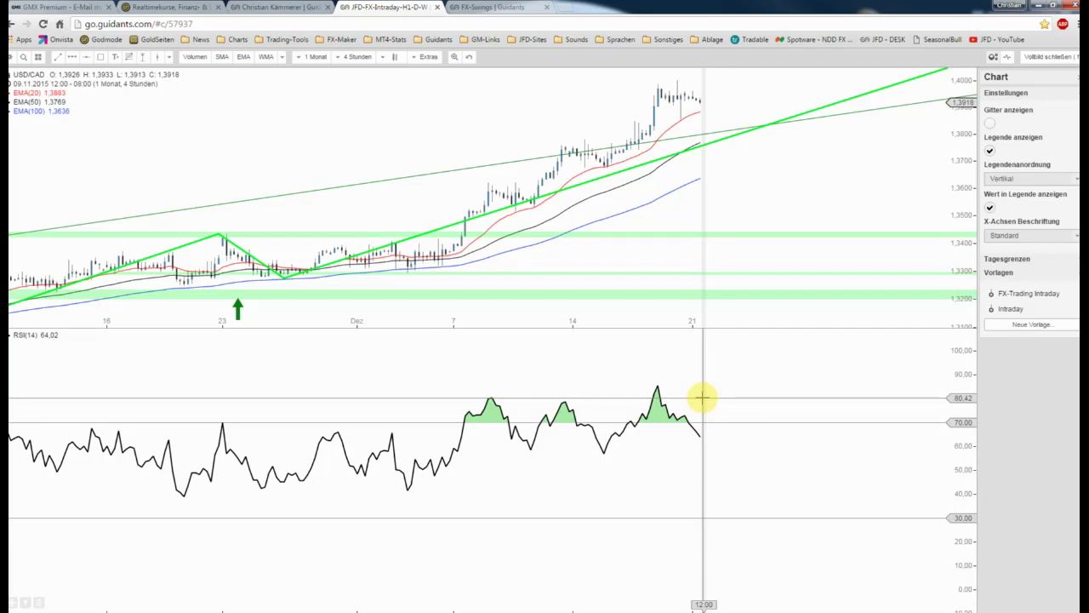
{"action": "scroll", "coordinate": [702, 394], "scroll_direction": "up", "scroll_amount": 2}
{"action": "scroll", "coordinate": [702, 394], "scroll_direction": "up", "scroll_amount": 1}
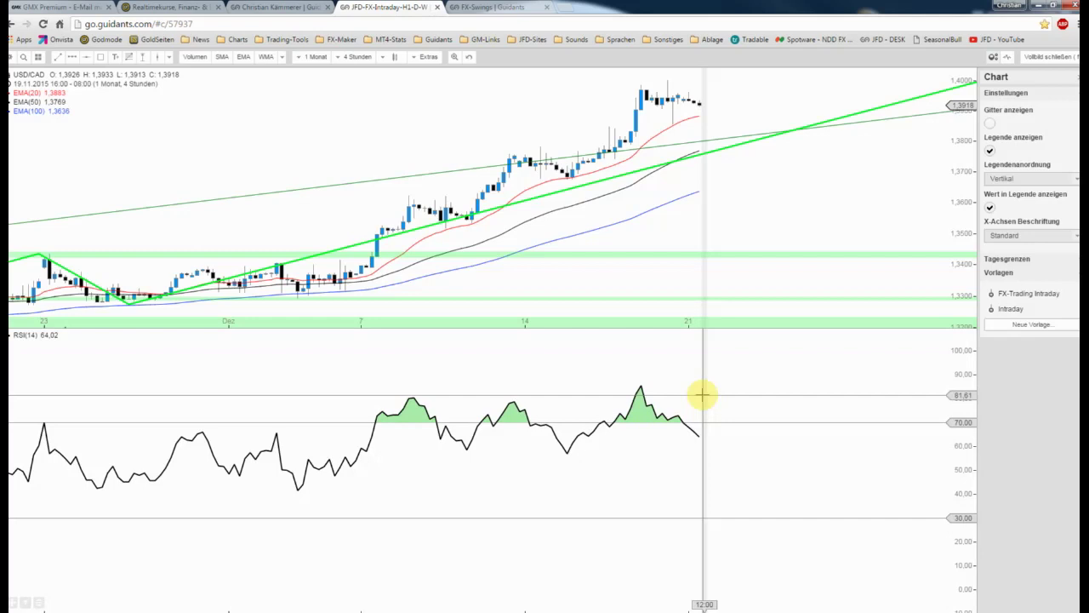
{"action": "scroll", "coordinate": [702, 394], "scroll_direction": "up", "scroll_amount": 1}
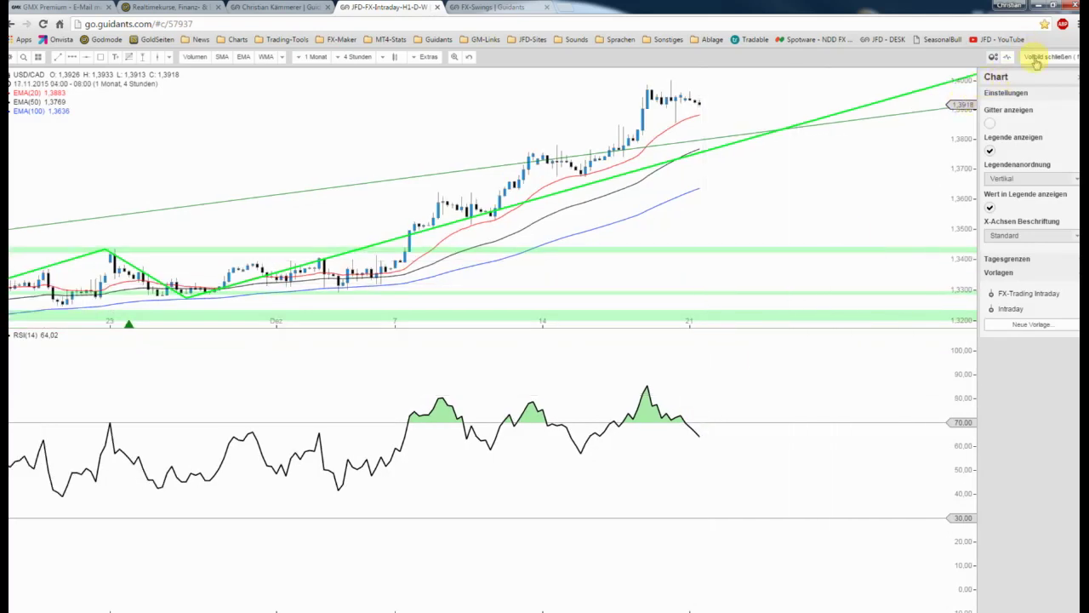
Show the weekly USD/CAD chart full-screen, select its Fibonacci object, and zoom out to August 2002.
{"action": "left_click", "coordinate": [1035, 60]}
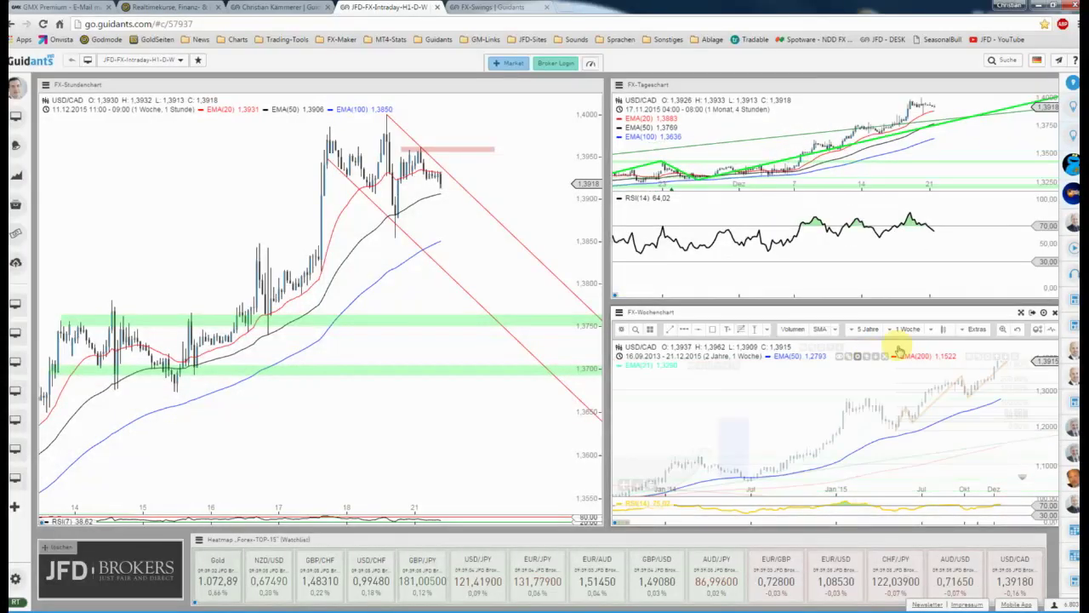
{"action": "left_click", "coordinate": [1033, 312]}
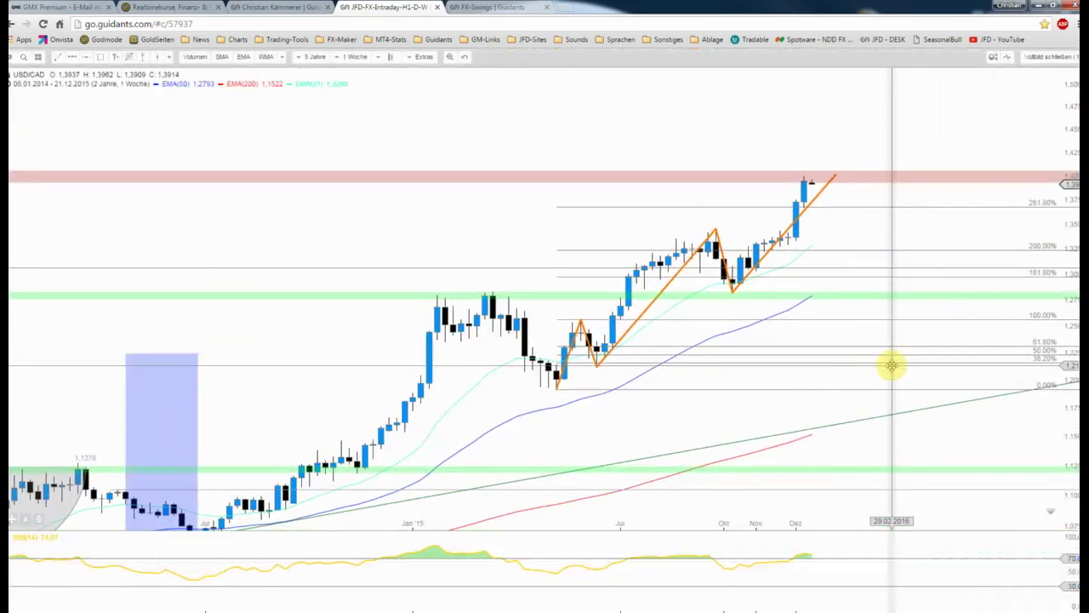
{"action": "left_click_drag", "start_coordinate": [873, 361], "coordinate": [834, 328]}
{"action": "left_click", "coordinate": [834, 329]}
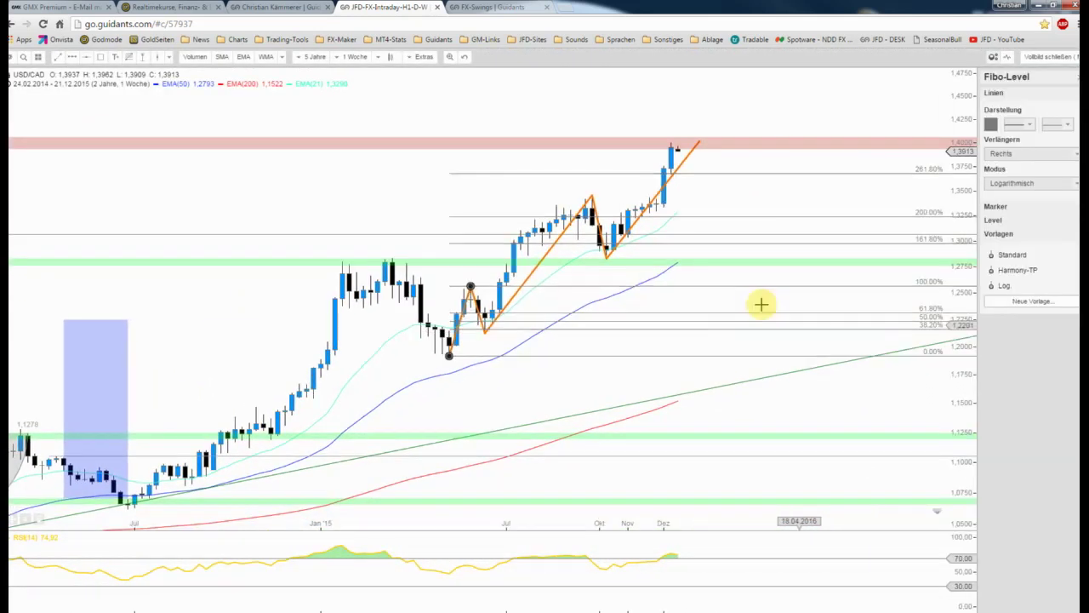
{"action": "scroll", "coordinate": [757, 301], "scroll_direction": "down", "scroll_amount": 2}
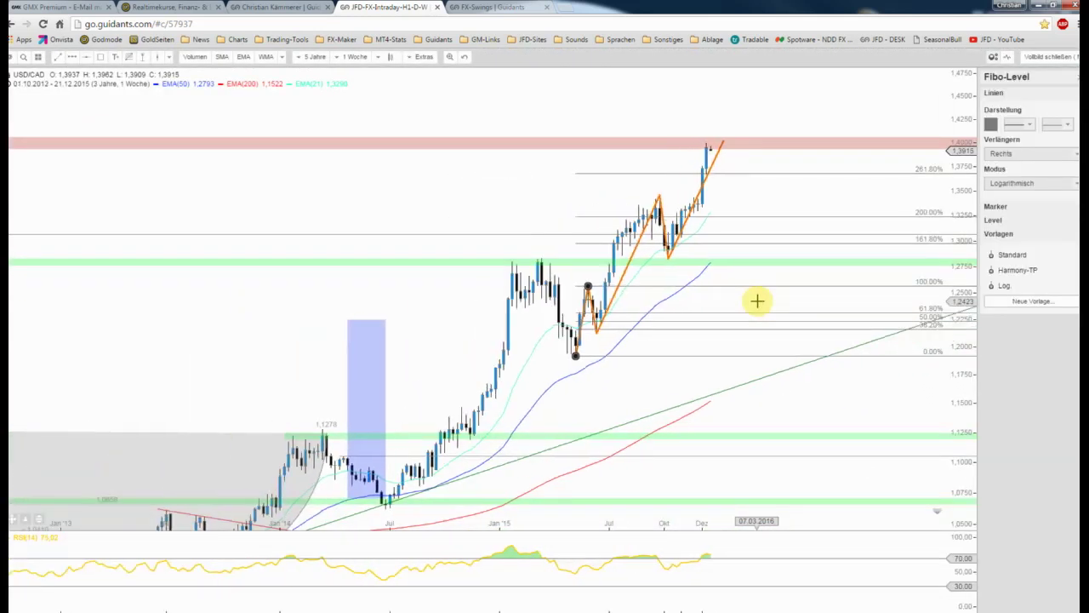
{"action": "scroll", "coordinate": [758, 300], "scroll_direction": "down", "scroll_amount": 2}
{"action": "scroll", "coordinate": [757, 301], "scroll_direction": "down", "scroll_amount": 2}
{"action": "scroll", "coordinate": [757, 300], "scroll_direction": "down", "scroll_amount": 2}
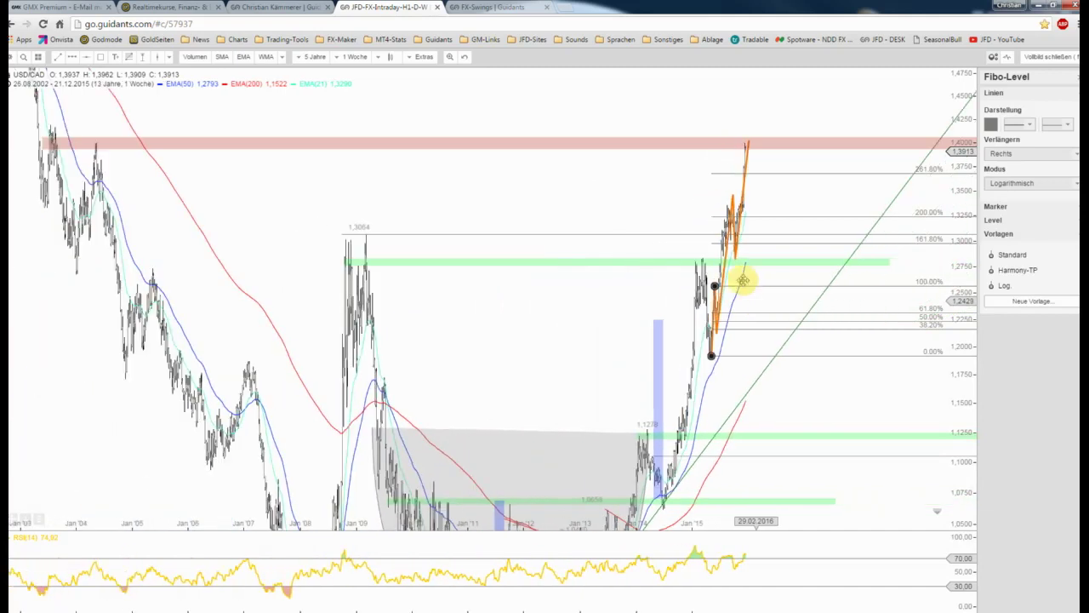
{"action": "scroll", "coordinate": [651, 240], "scroll_direction": "down", "scroll_amount": 2}
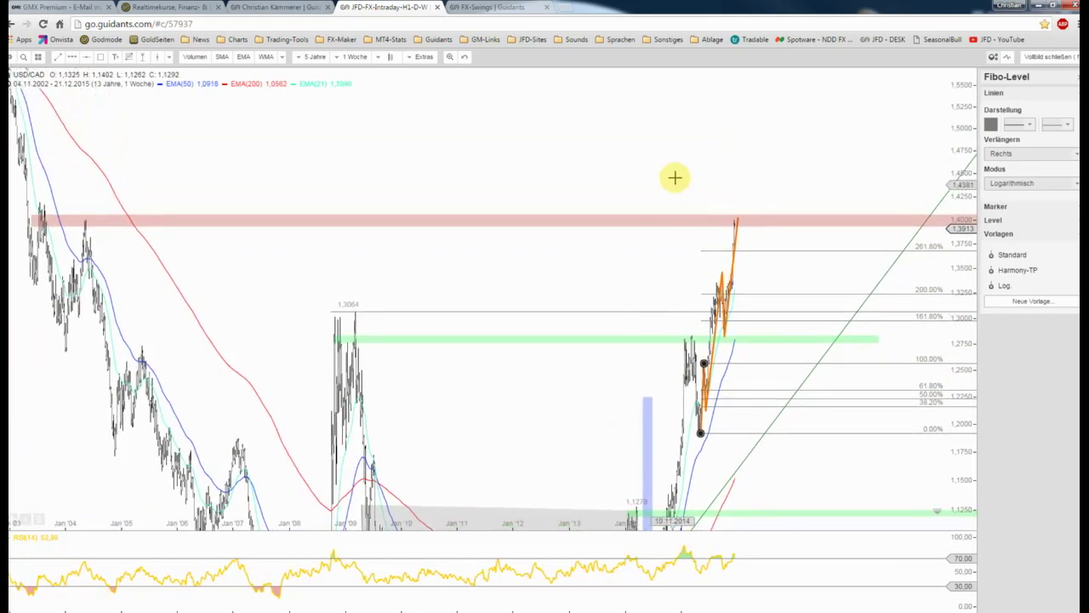
Copy the red 1.40 resistance zone and move the copy up to about 1.4900.
{"action": "left_click", "coordinate": [662, 162]}
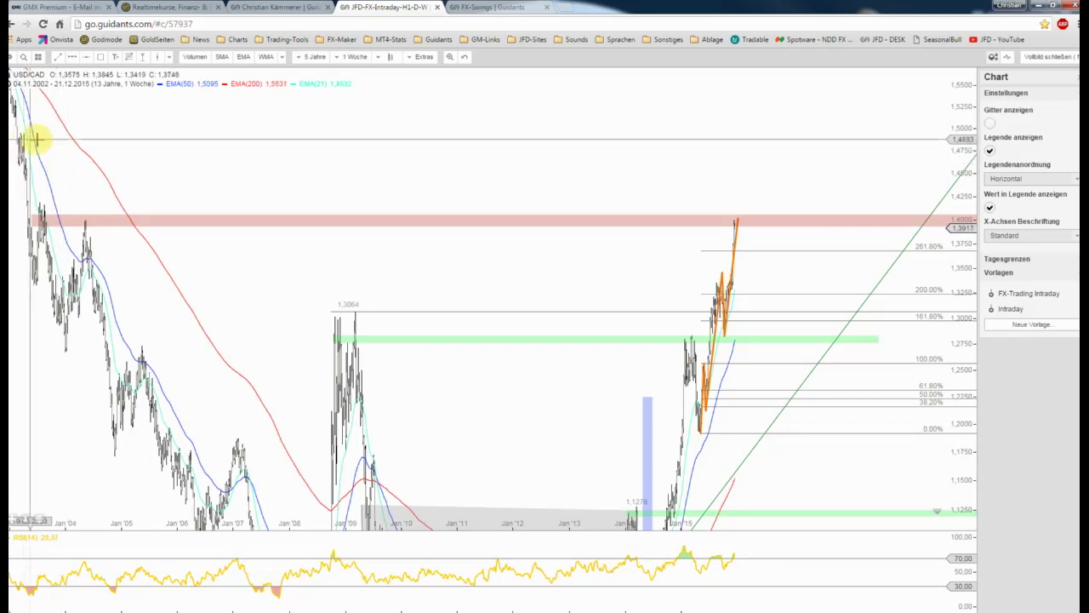
{"action": "left_click_drag", "start_coordinate": [34, 139], "coordinate": [41, 125]}
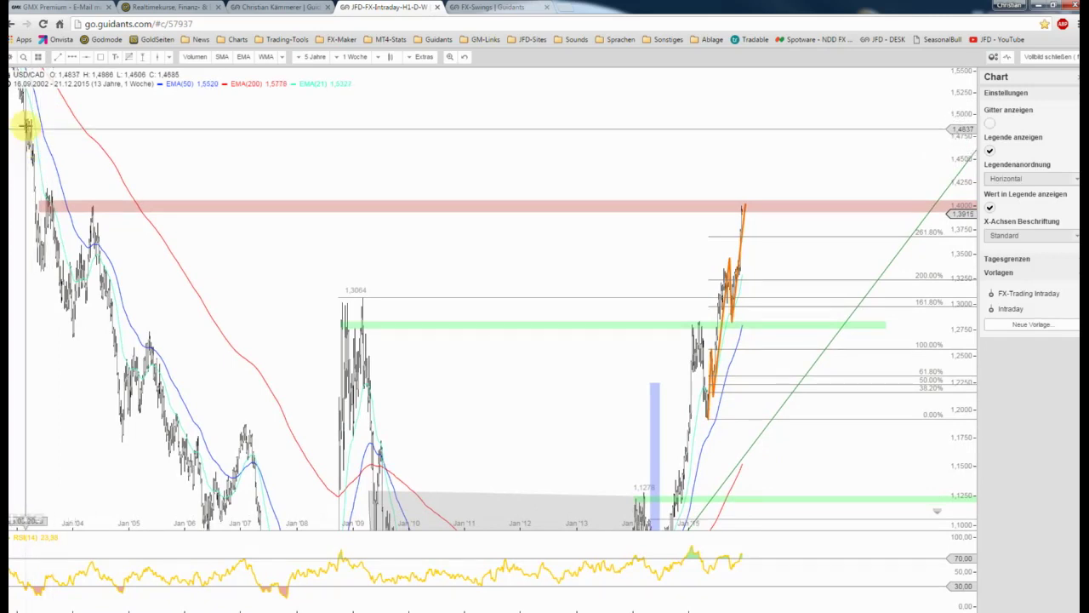
{"action": "right_click", "coordinate": [166, 206]}
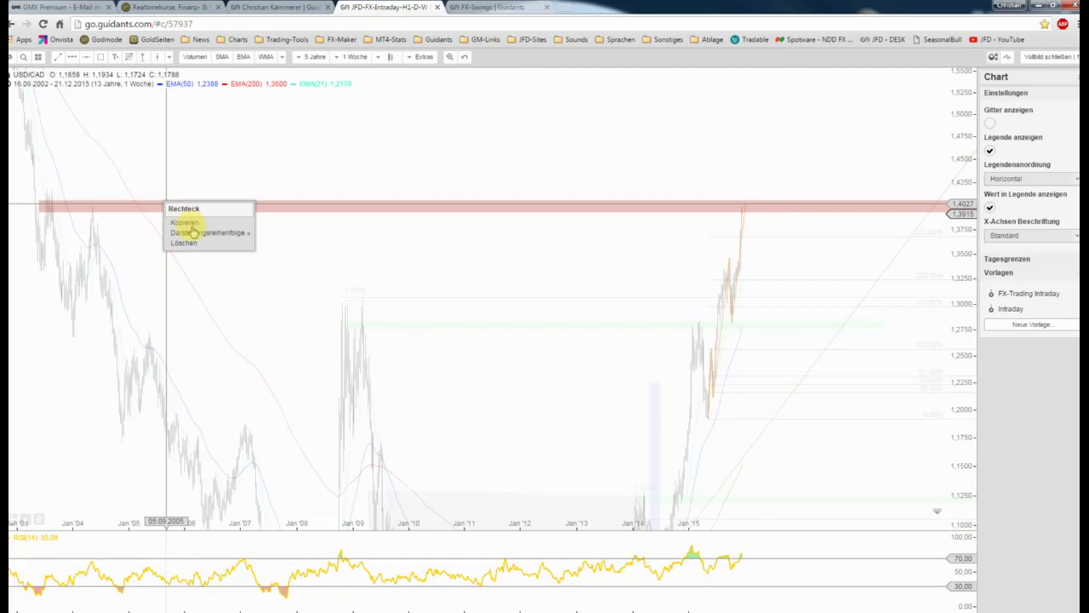
{"action": "left_click", "coordinate": [186, 223]}
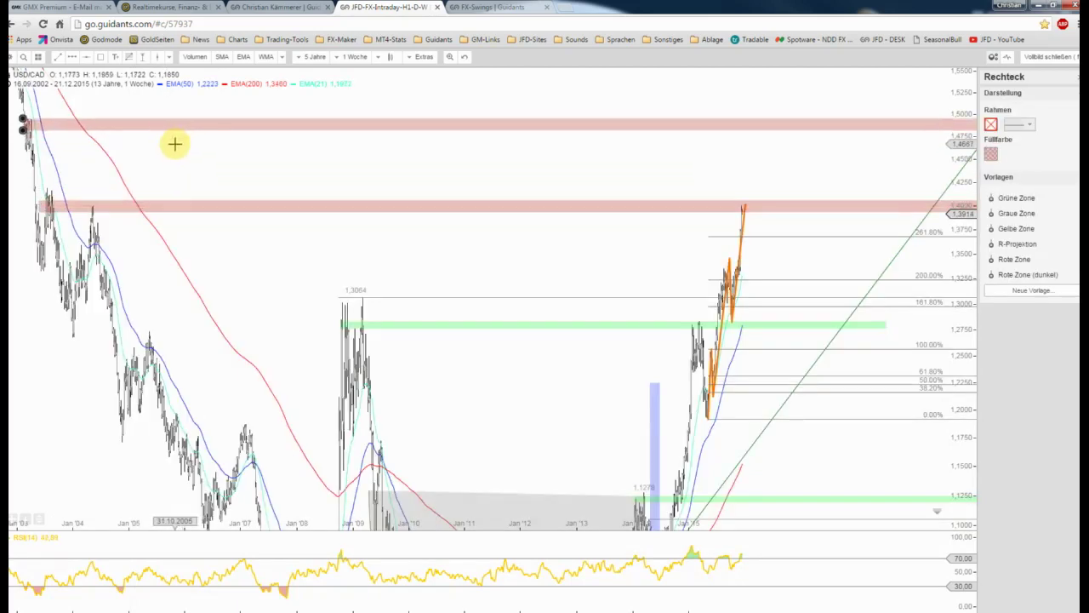
{"action": "left_click_drag", "start_coordinate": [24, 129], "coordinate": [24, 126]}
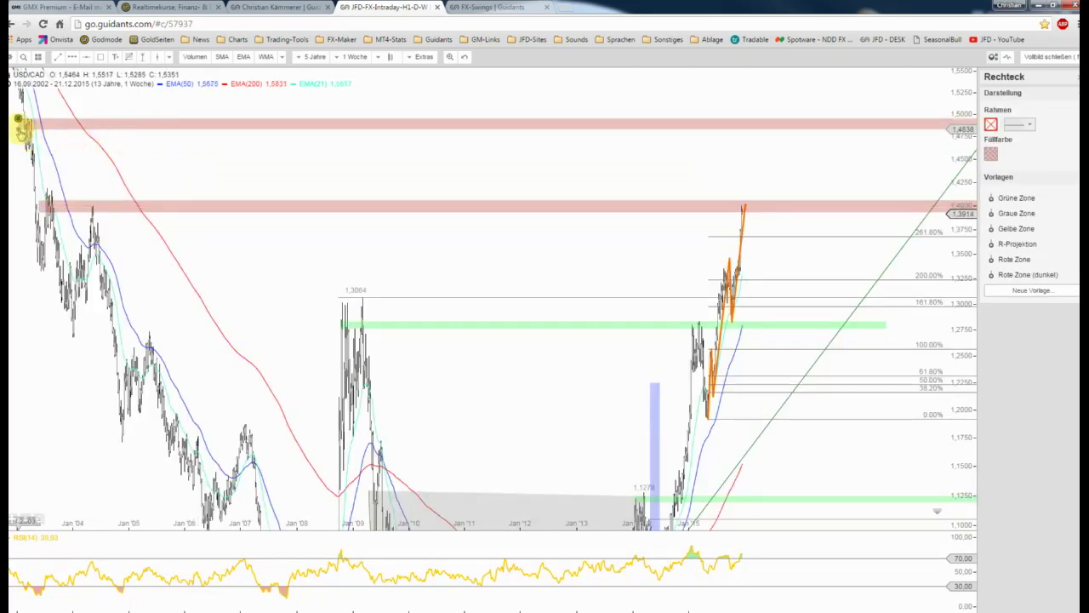
Add another red zone copy near 1.4650, below the top one, and zoom back to 2 years.
{"action": "right_click", "coordinate": [43, 125]}
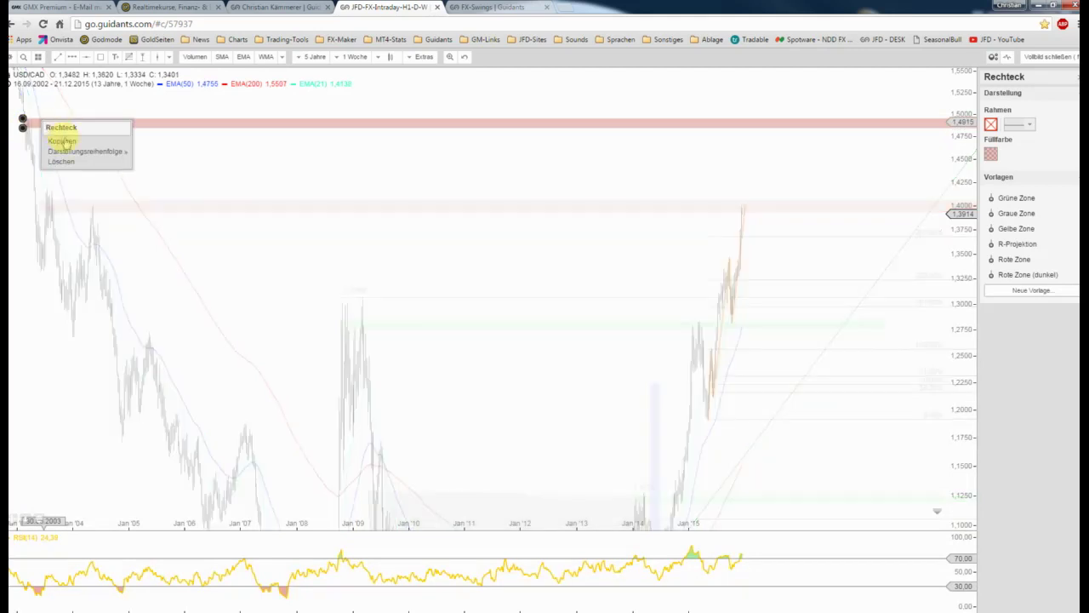
{"action": "left_click", "coordinate": [62, 141]}
{"action": "left_click_drag", "start_coordinate": [60, 150], "coordinate": [64, 162]}
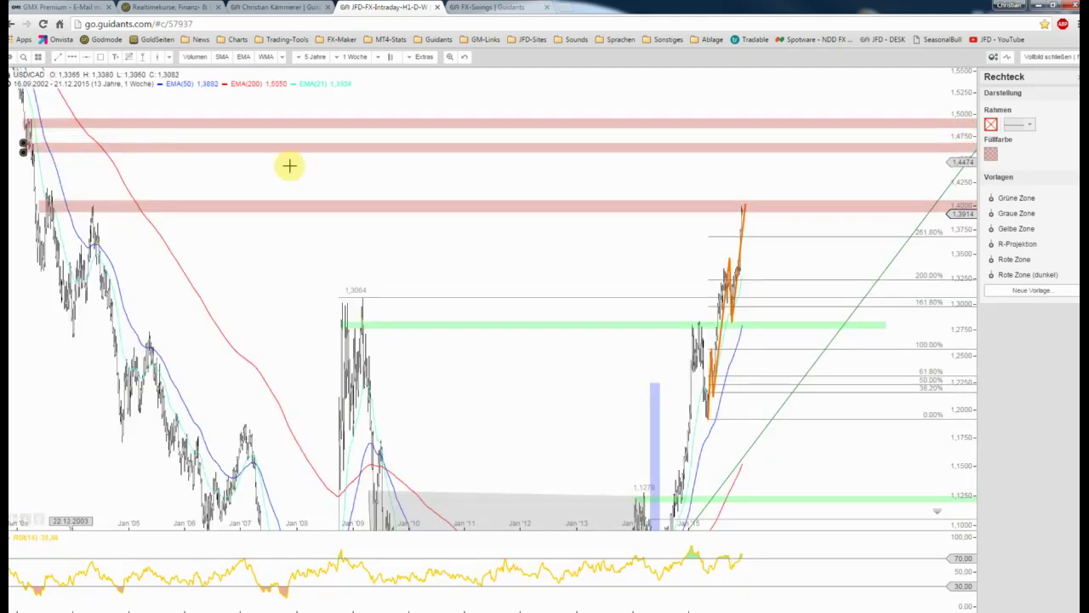
{"action": "left_click", "coordinate": [608, 197]}
{"action": "scroll", "coordinate": [610, 199], "scroll_direction": "up", "scroll_amount": 2}
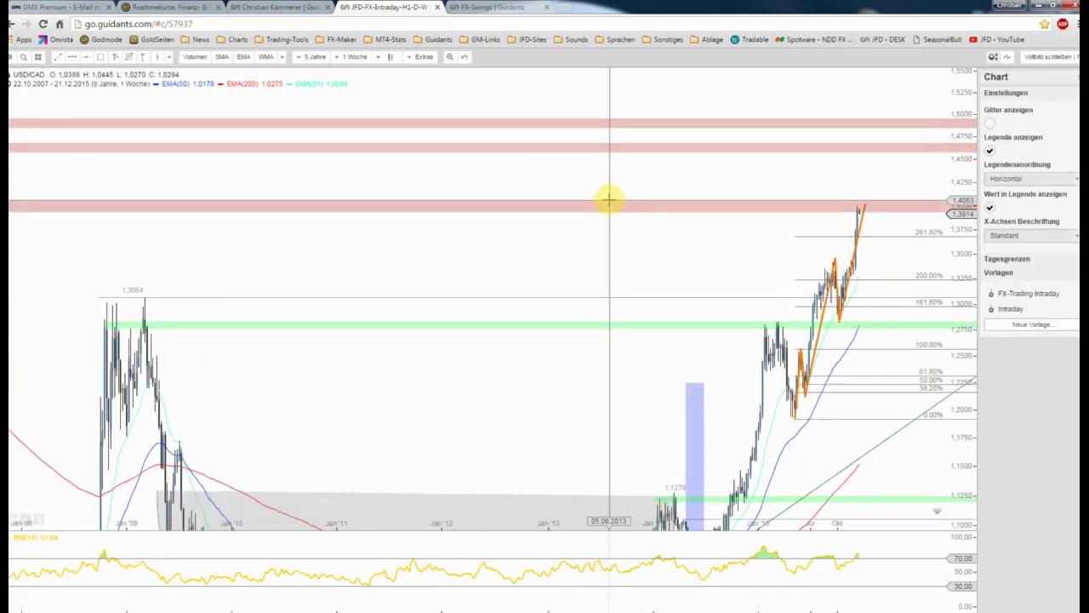
{"action": "scroll", "coordinate": [360, 226], "scroll_direction": "up", "scroll_amount": 2}
{"action": "scroll", "coordinate": [388, 236], "scroll_direction": "up", "scroll_amount": 2}
{"action": "scroll", "coordinate": [401, 241], "scroll_direction": "up", "scroll_amount": 1}
{"action": "scroll", "coordinate": [304, 239], "scroll_direction": "up", "scroll_amount": 1}
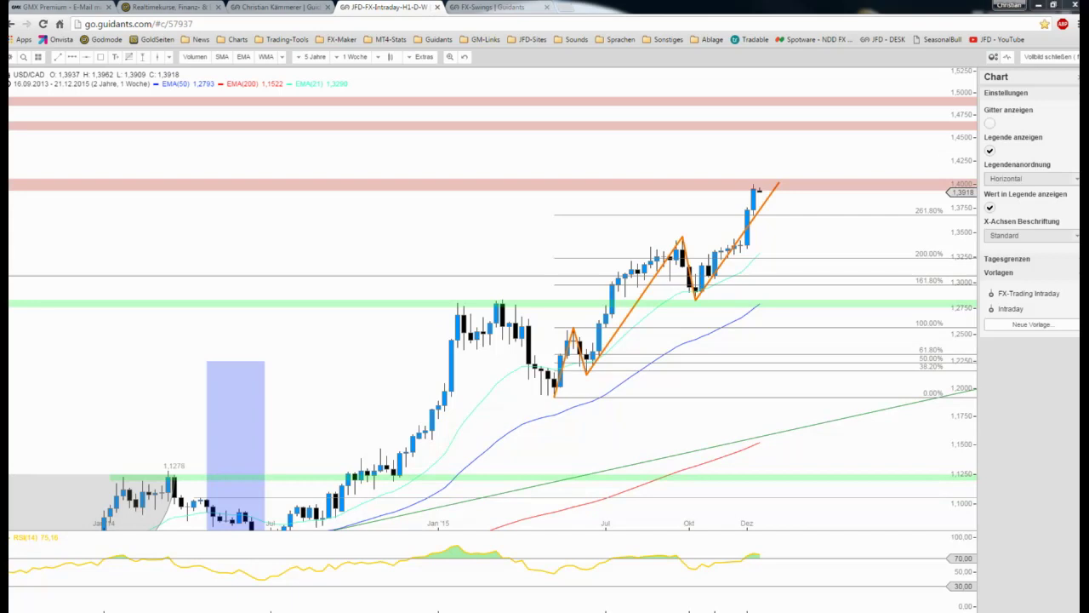
Open the SeasonalBull USD/CAD seasonality indicator with 20 forecast days and move its window slightly lower.
{"action": "left_click", "coordinate": [893, 329]}
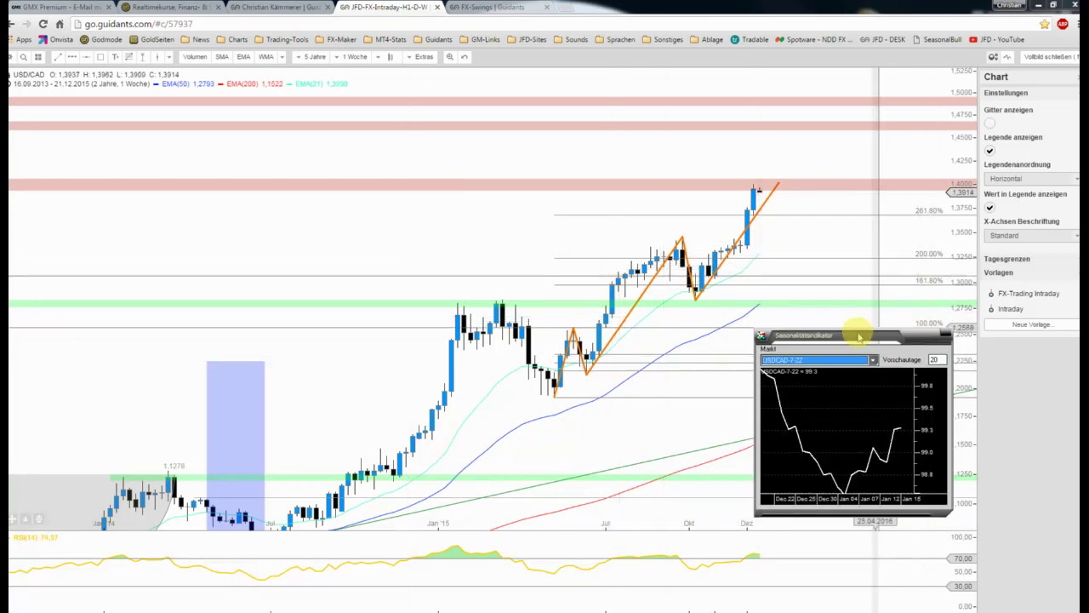
{"action": "left_click_drag", "start_coordinate": [859, 335], "coordinate": [877, 351]}
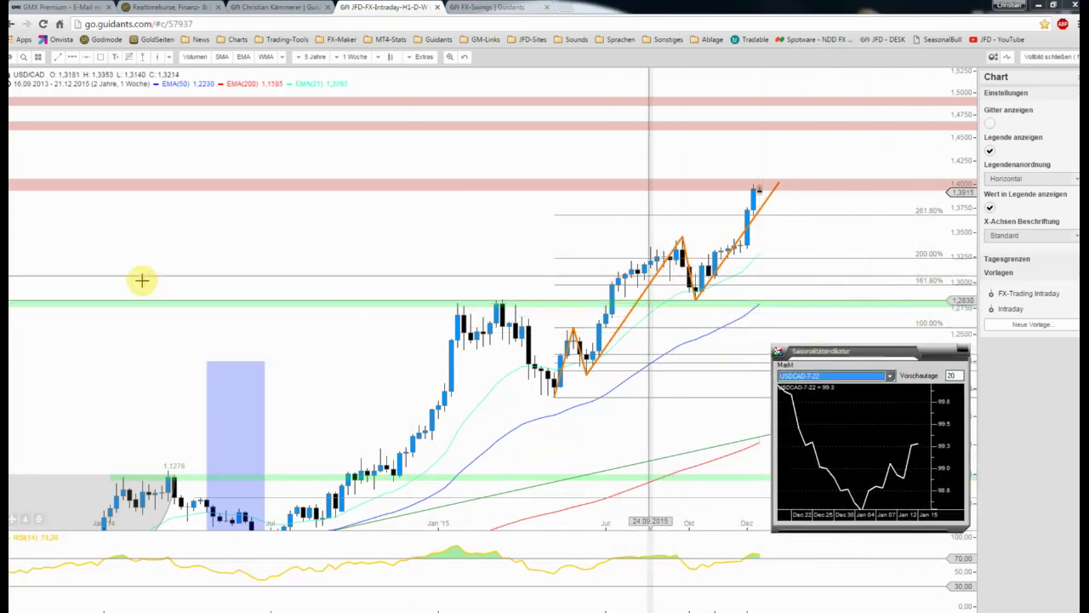